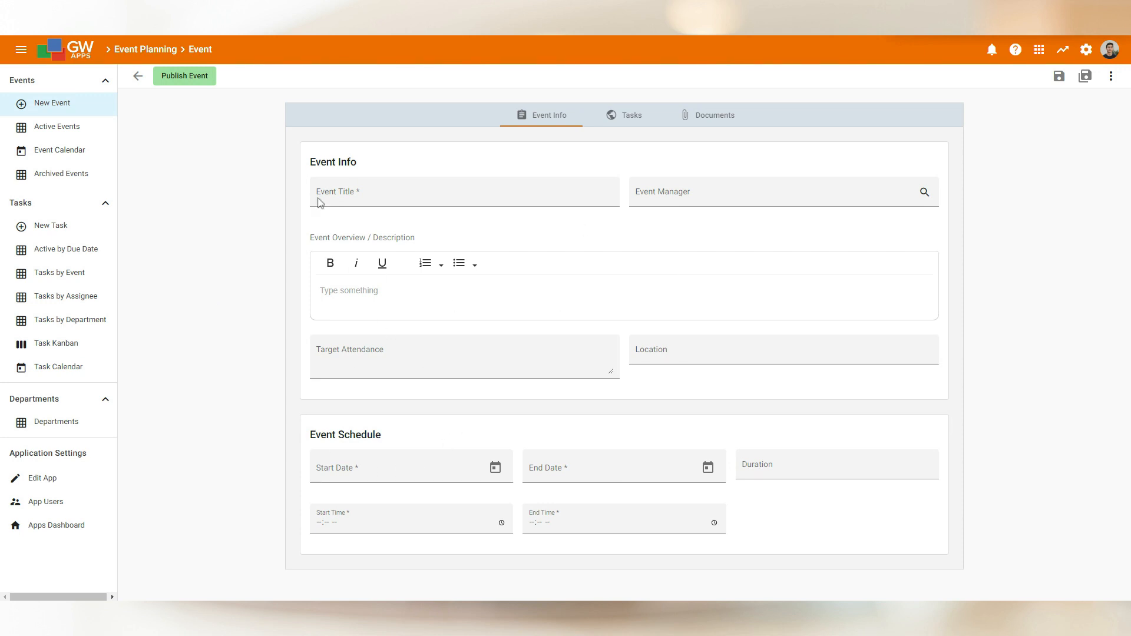
# - Look over the new event form's Tasks and Documents pages and the Department options offered in the new task form
pyautogui.click(620, 120)
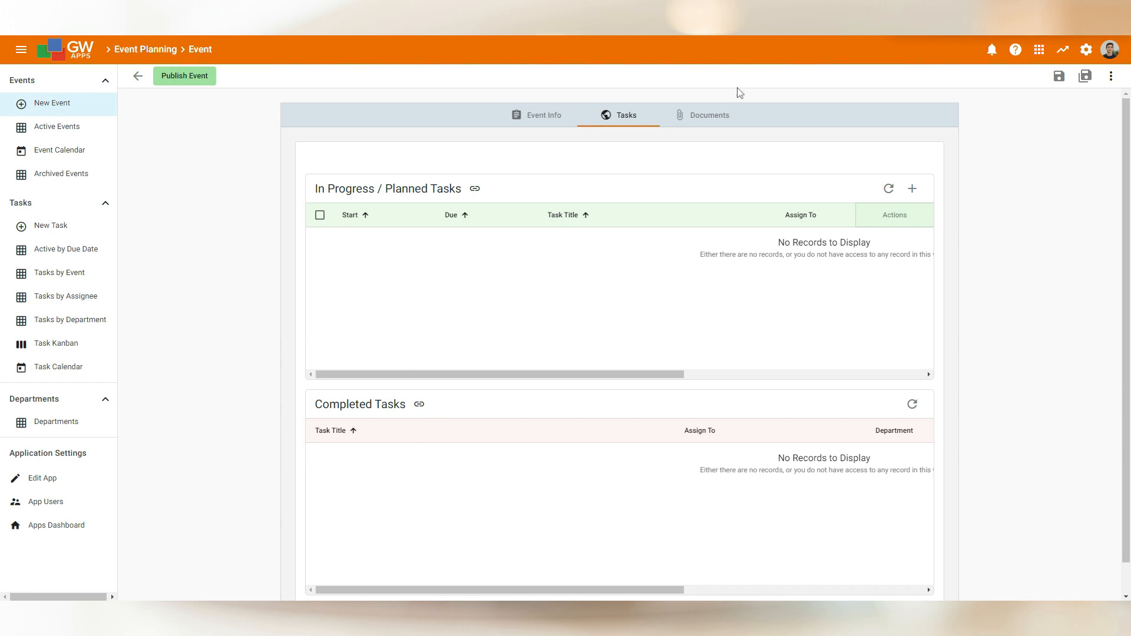
pyautogui.click(693, 117)
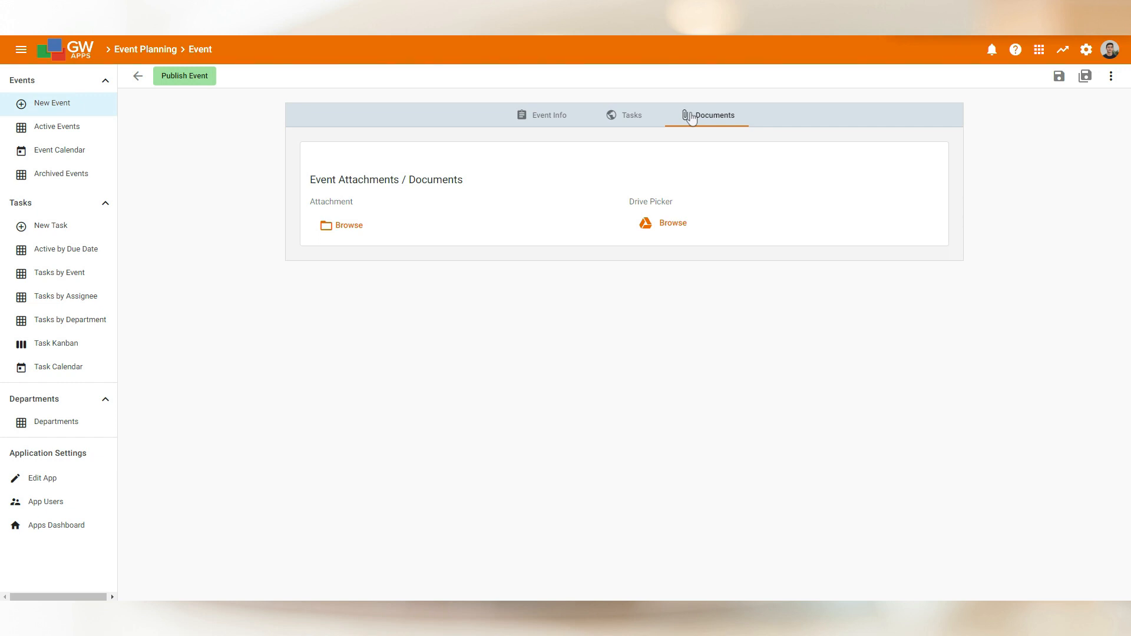
pyautogui.click(80, 225)
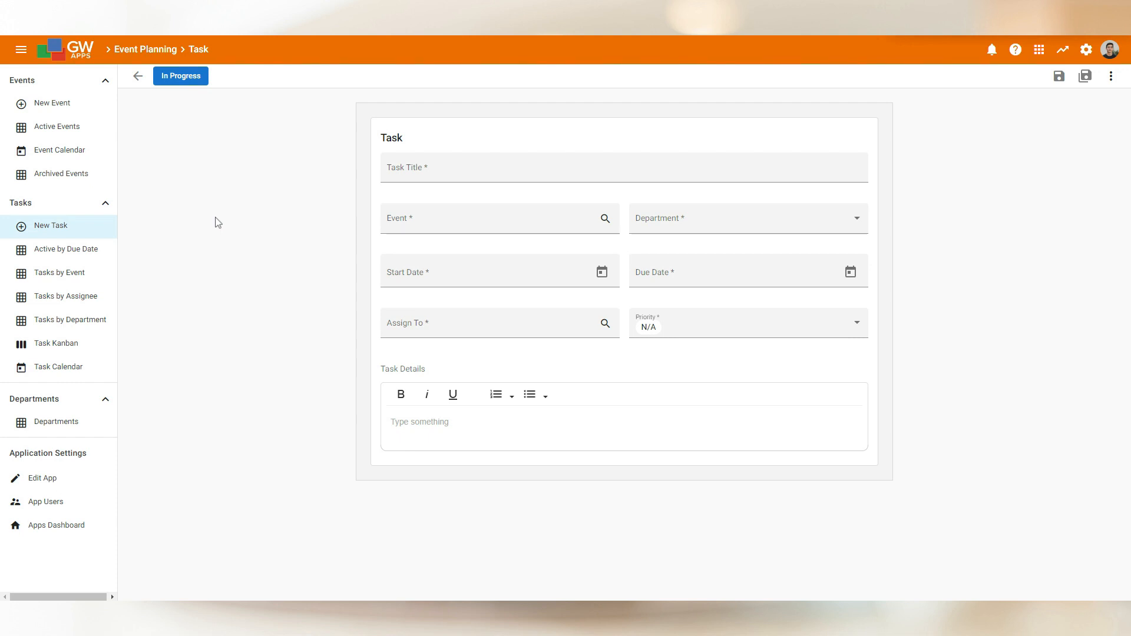
pyautogui.click(678, 220)
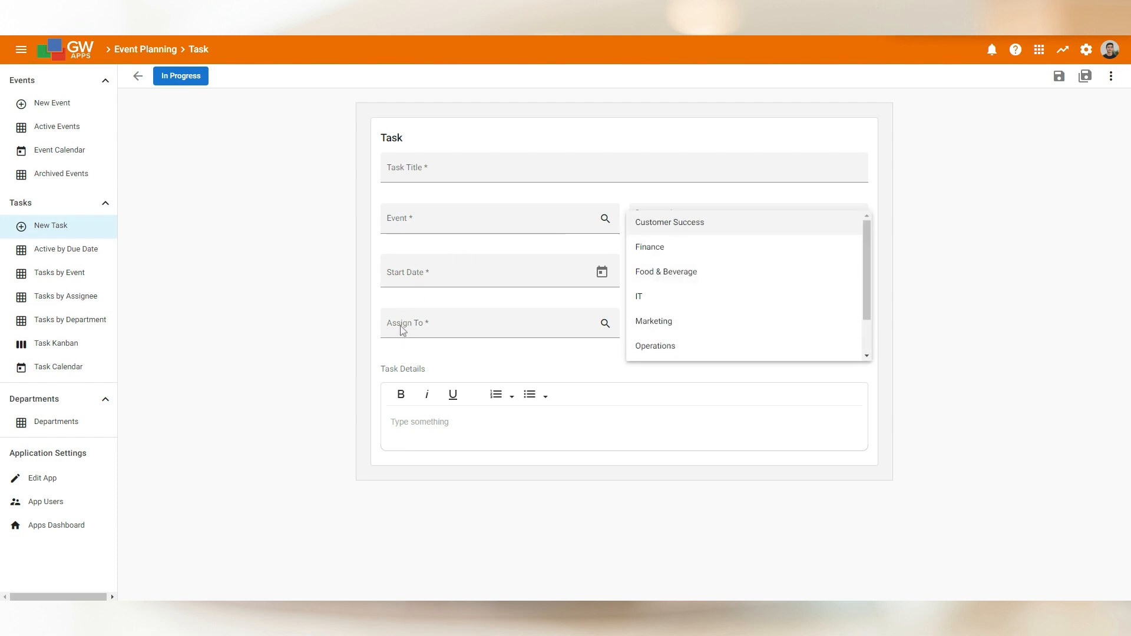
pyautogui.click(332, 320)
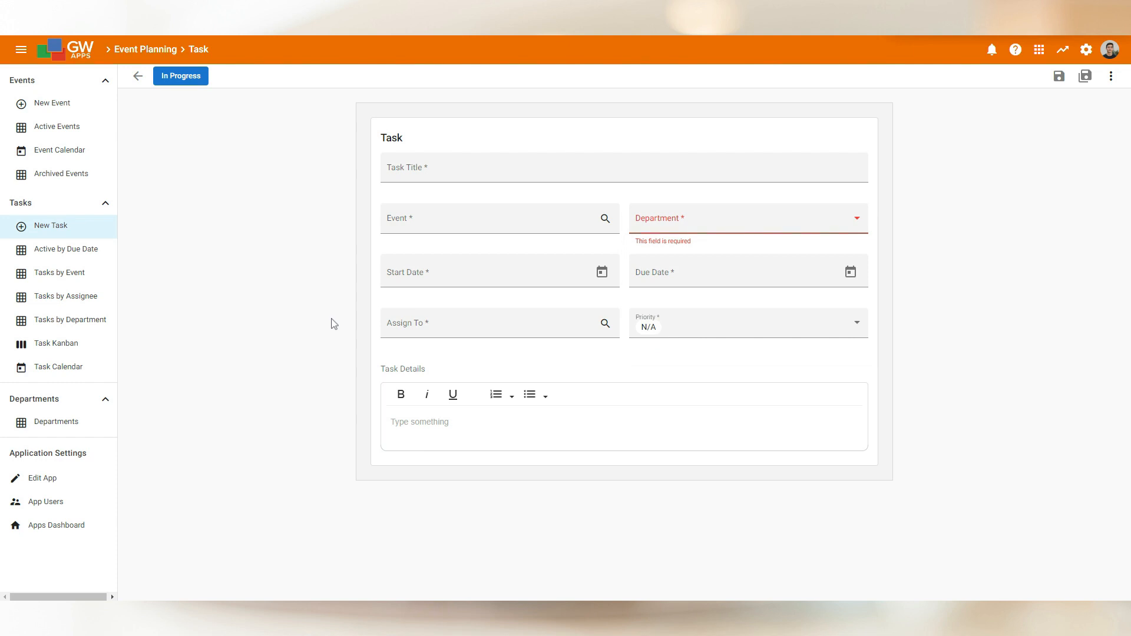
# - Examine the Departments list with its new-record form, and compare it with the Department options in a new task
pyautogui.click(75, 430)
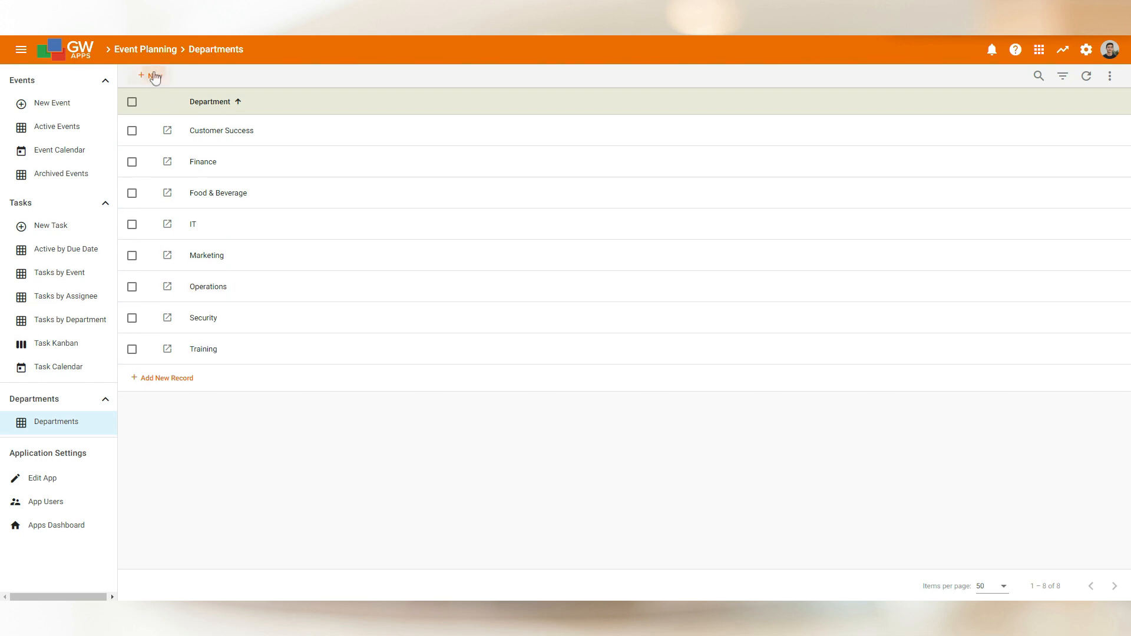
pyautogui.click(155, 75)
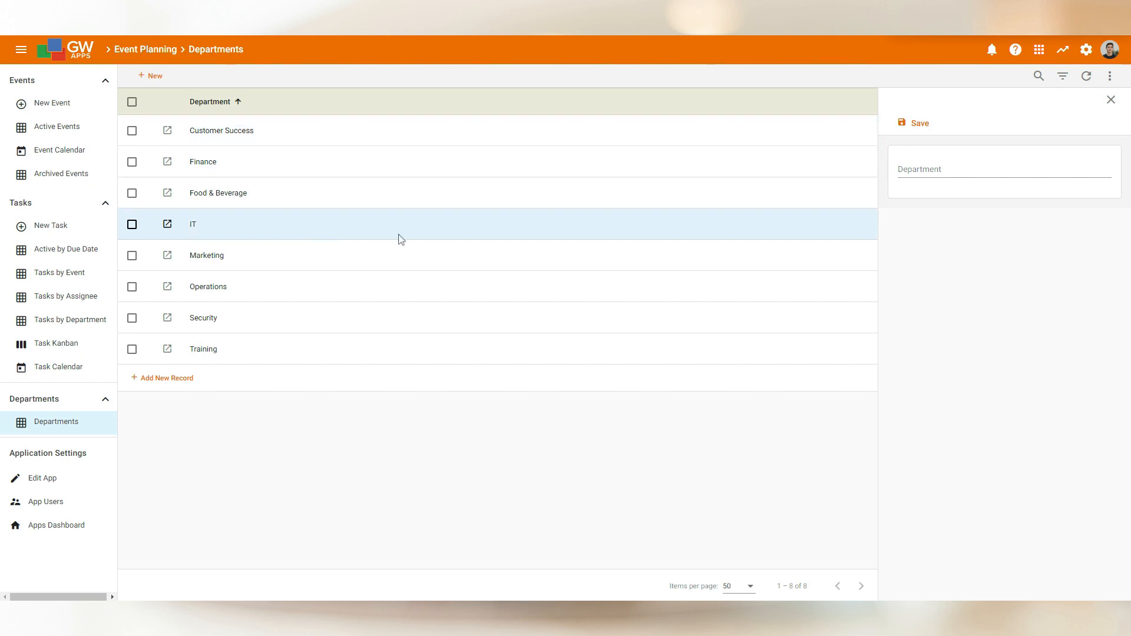
pyautogui.click(1112, 101)
pyautogui.click(65, 230)
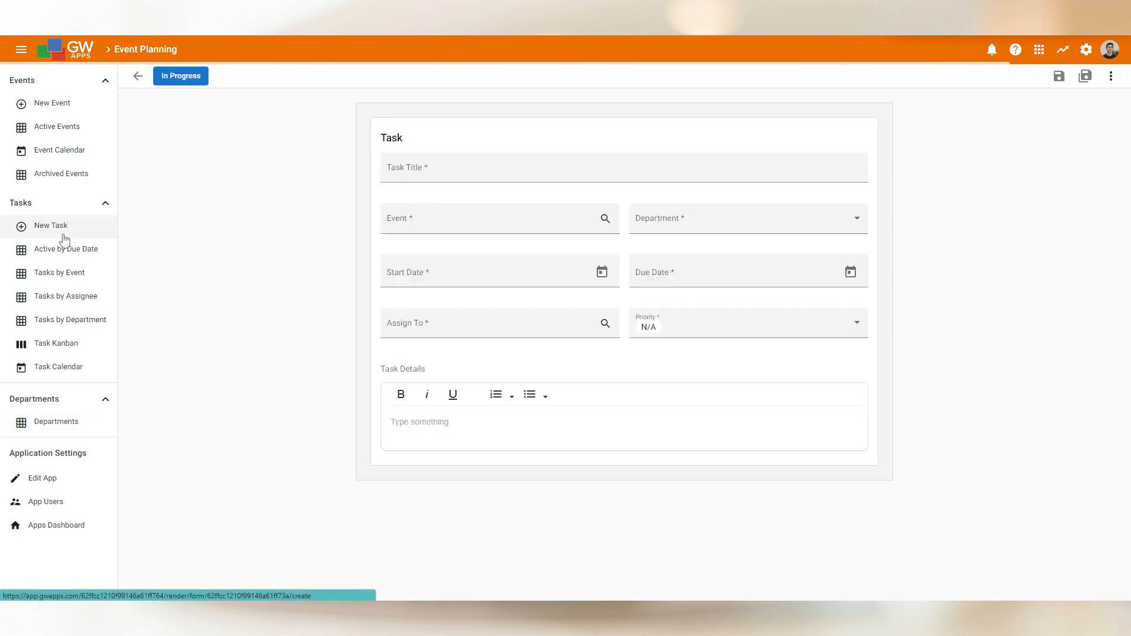
pyautogui.click(781, 220)
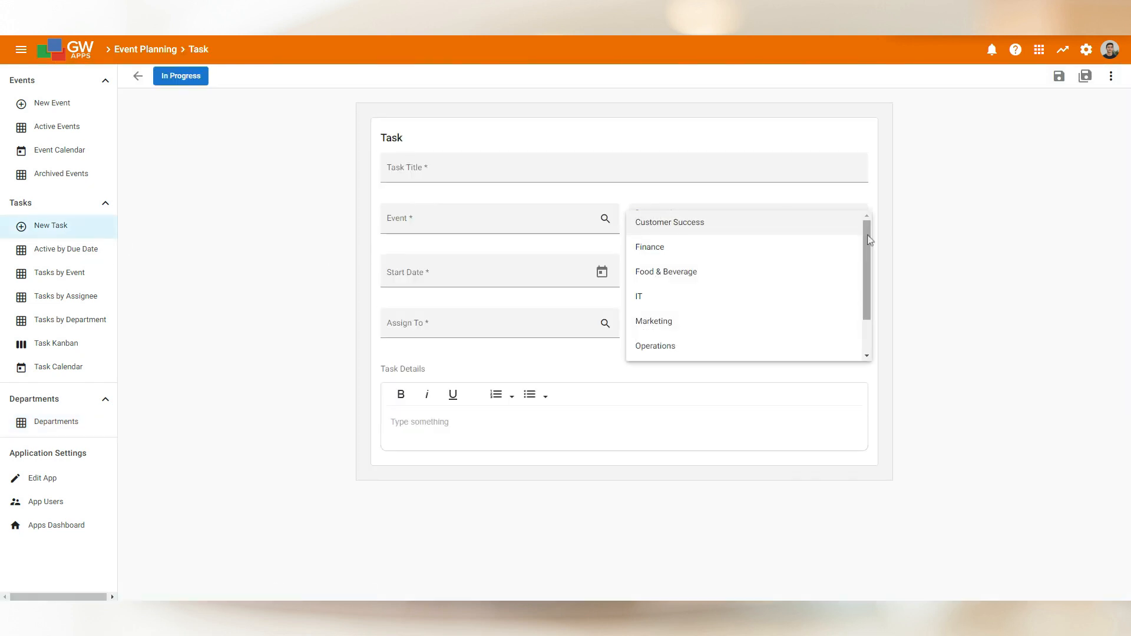
pyautogui.moveTo(867, 239)
pyautogui.mouseDown()
pyautogui.moveTo(867, 305)
pyautogui.moveTo(876, 225)
pyautogui.mouseUp()
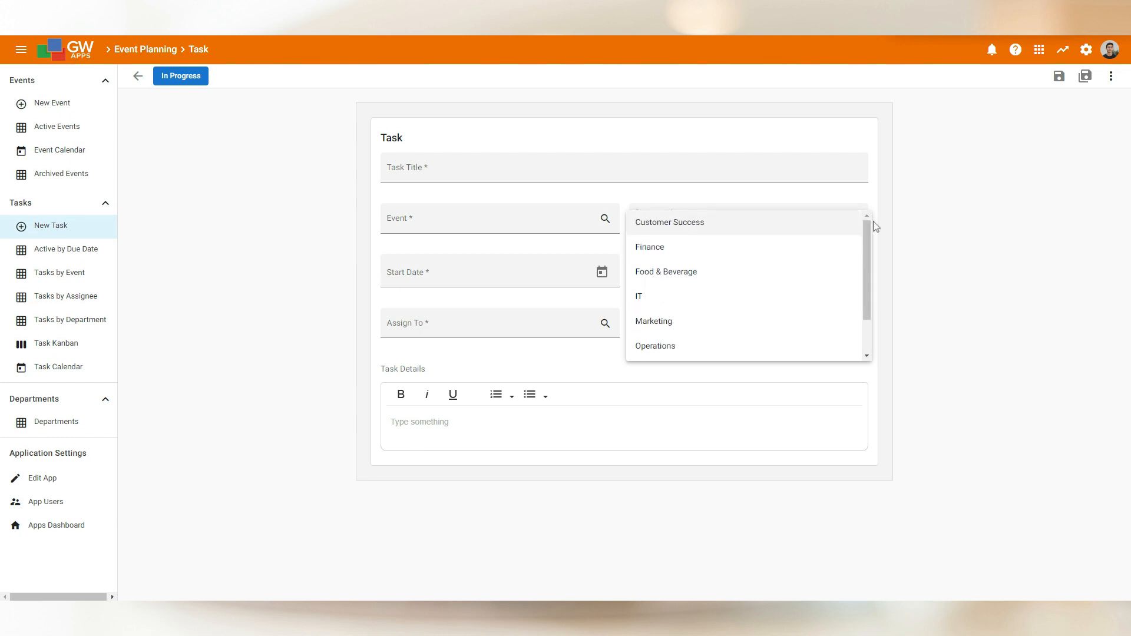
pyautogui.click(199, 230)
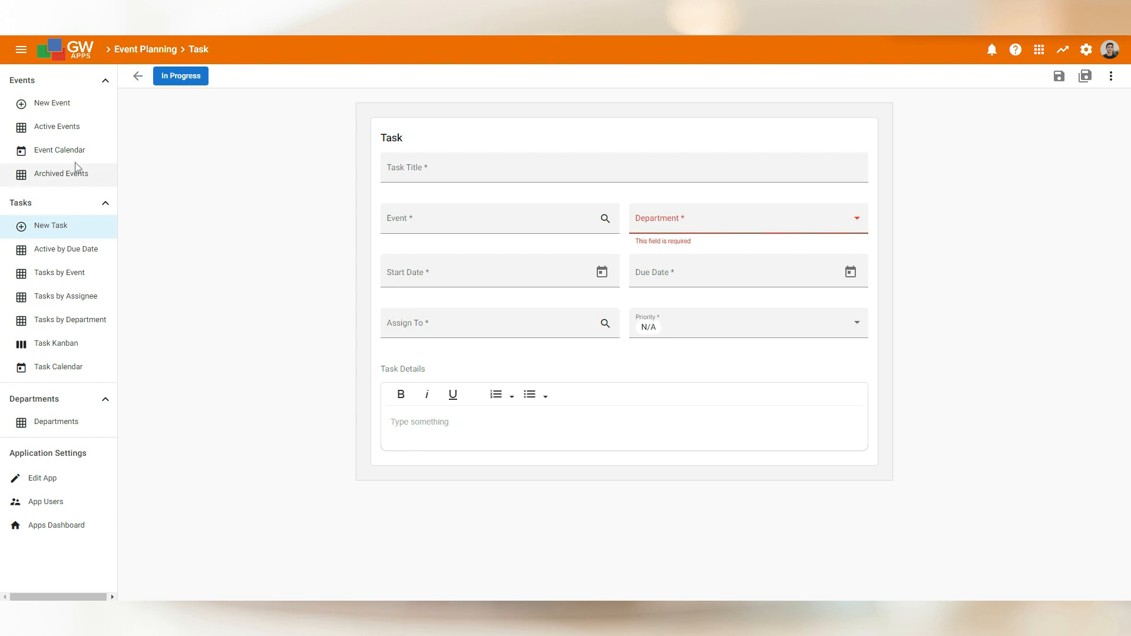
# - Review the Active Events, Event Calendar, Archived Events, Active by Due Date, Task Kanban and Task Calendar views
pyautogui.click(54, 138)
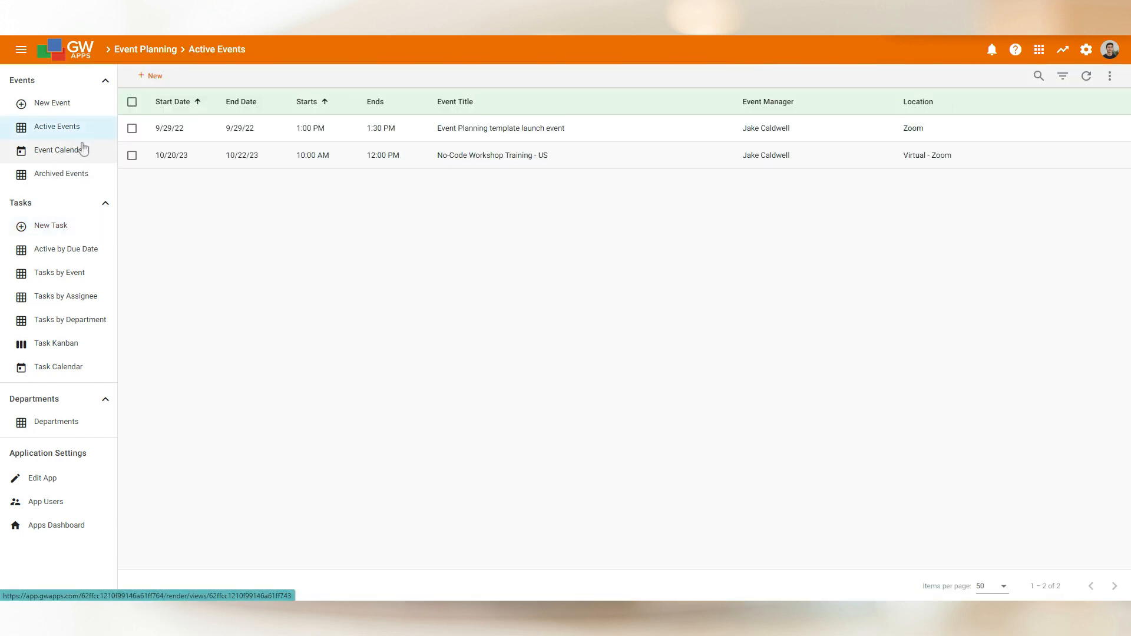
pyautogui.click(48, 156)
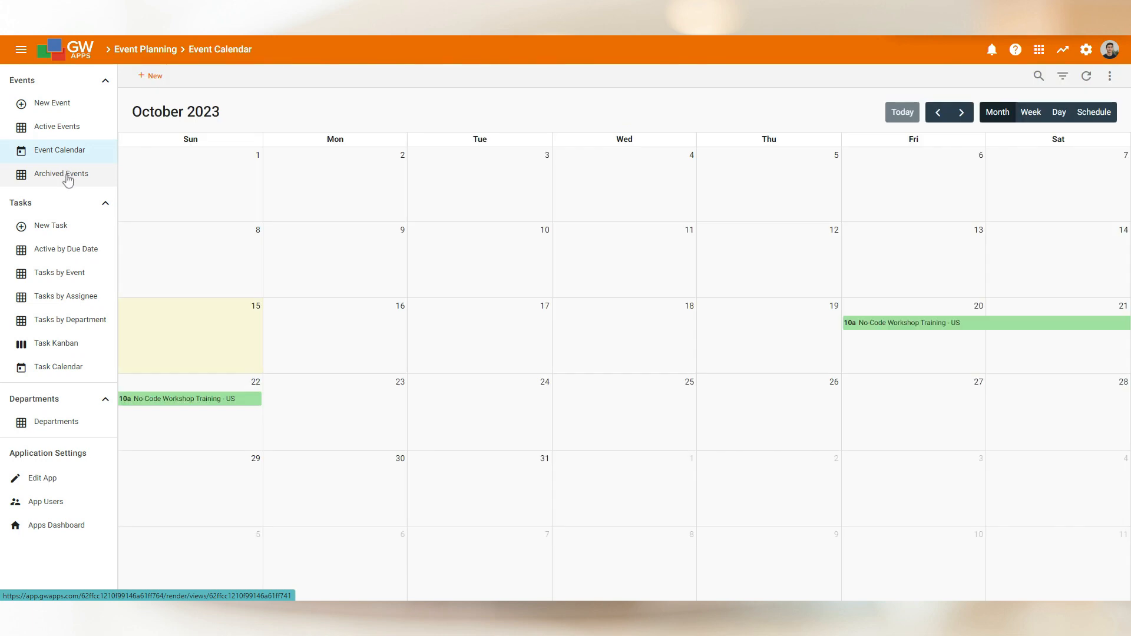
pyautogui.click(67, 176)
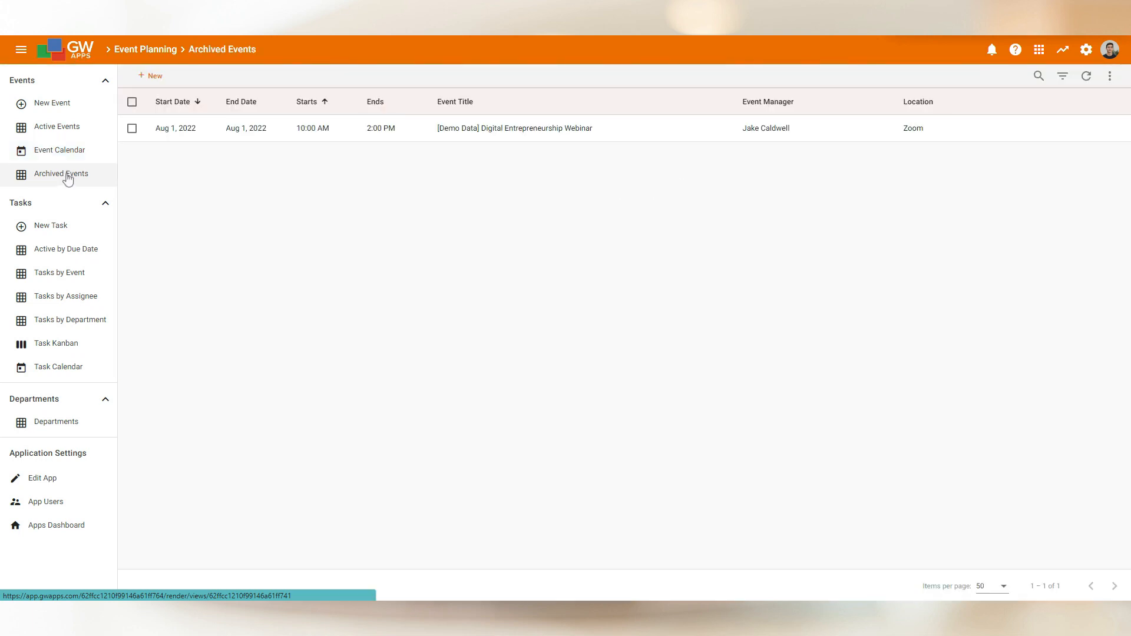
pyautogui.click(66, 250)
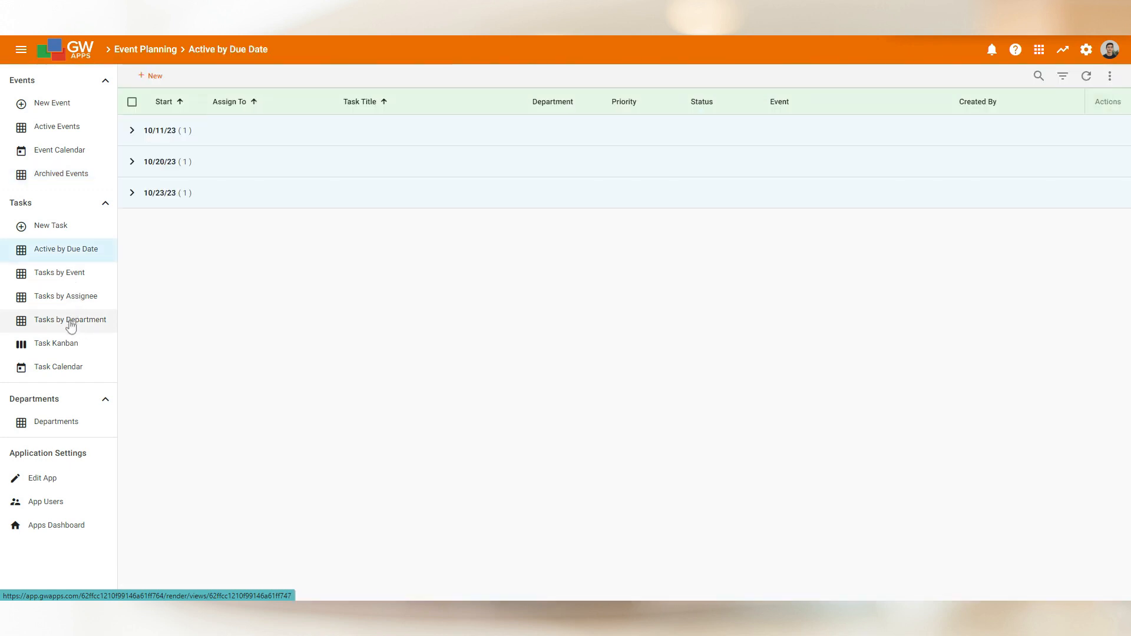
pyautogui.click(68, 351)
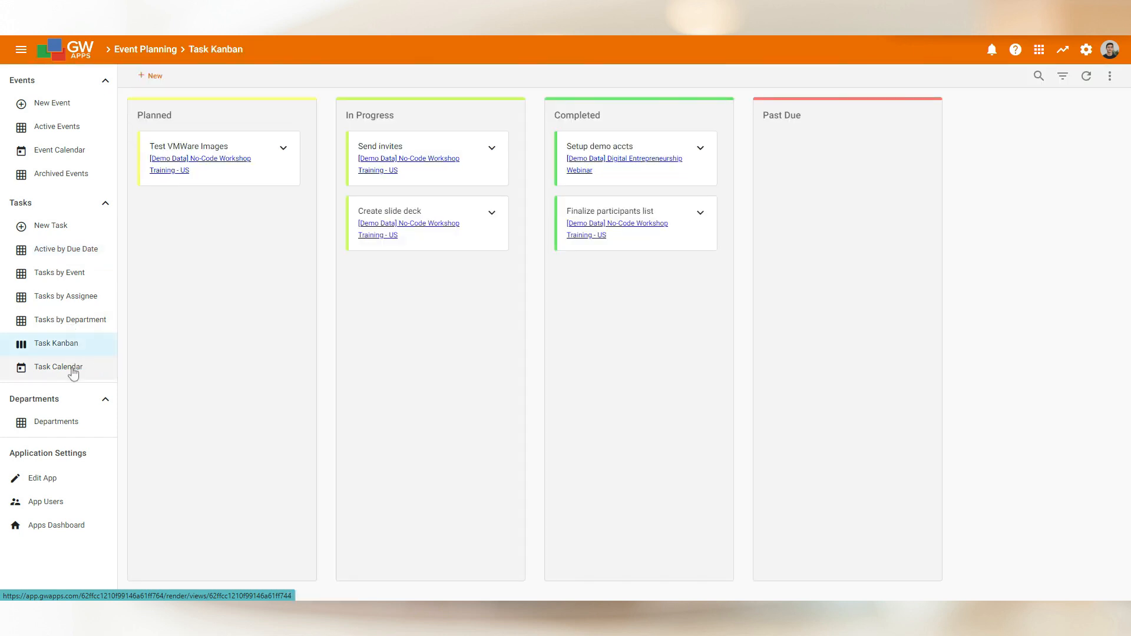
pyautogui.click(73, 372)
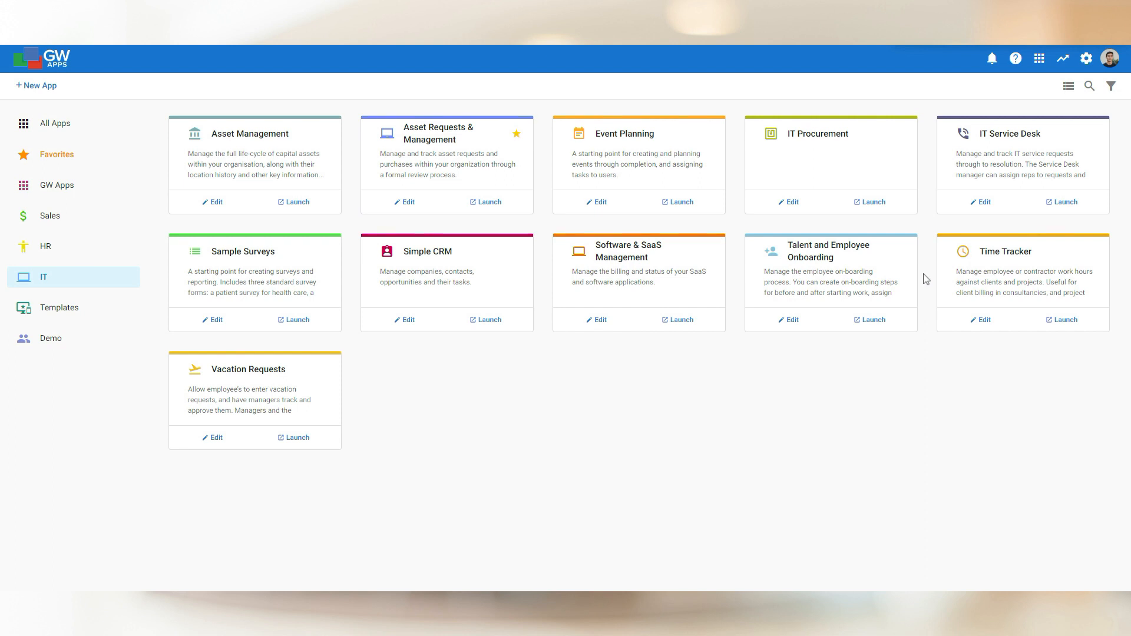
# - Start a new app built from scratch and name it Event Planning
pyautogui.click(46, 90)
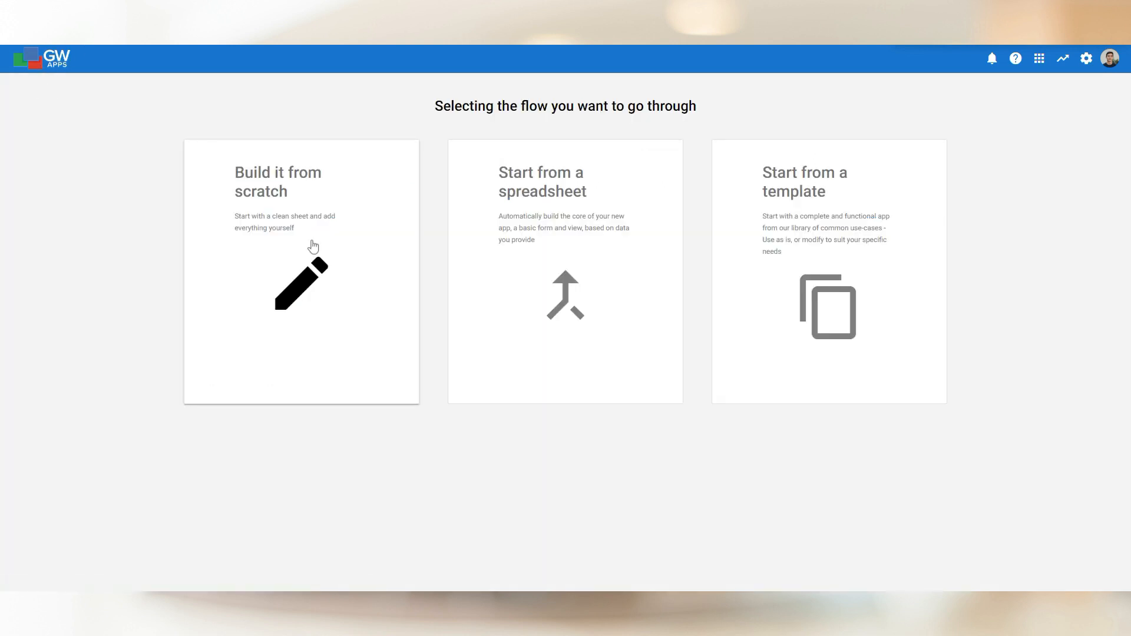
pyautogui.click(300, 277)
pyautogui.click(504, 228)
pyautogui.write('Eve')
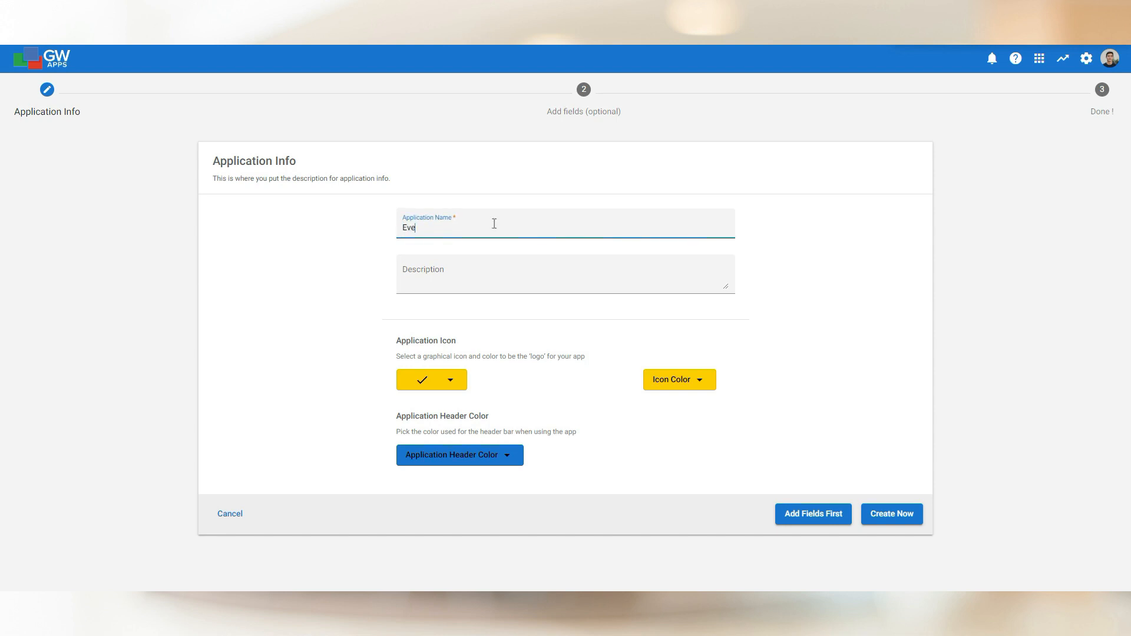
pyautogui.write('nt Planning')
# - Search the application icons for "date", choose the calendar icon, and create the app right away without adding fields
pyautogui.click(432, 380)
pyautogui.write('date')
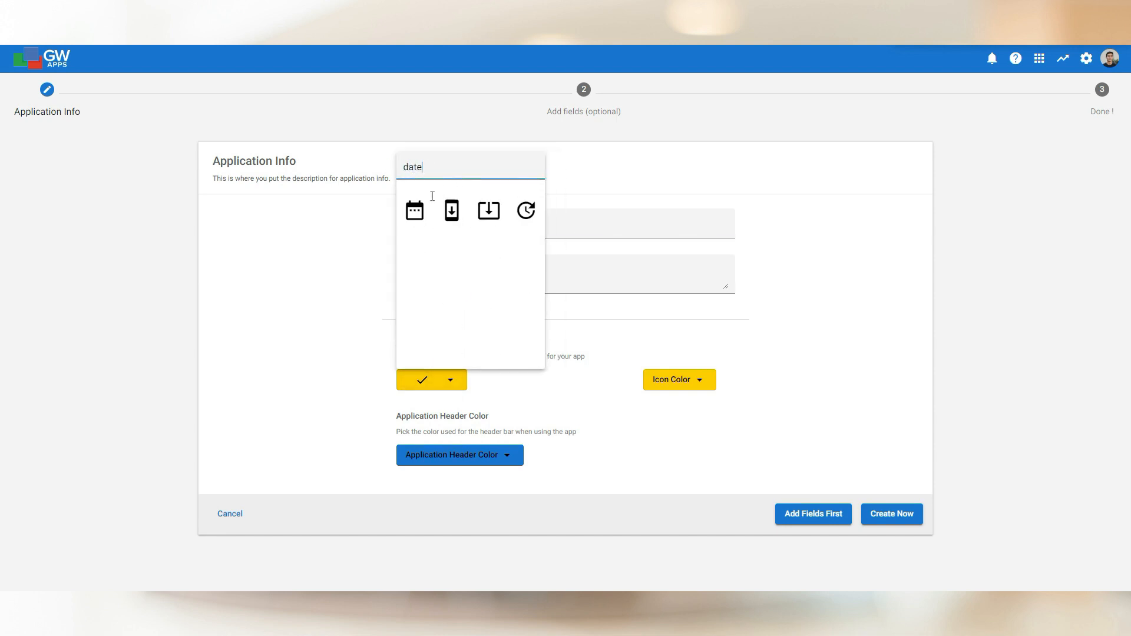
pyautogui.click(416, 210)
pyautogui.click(918, 519)
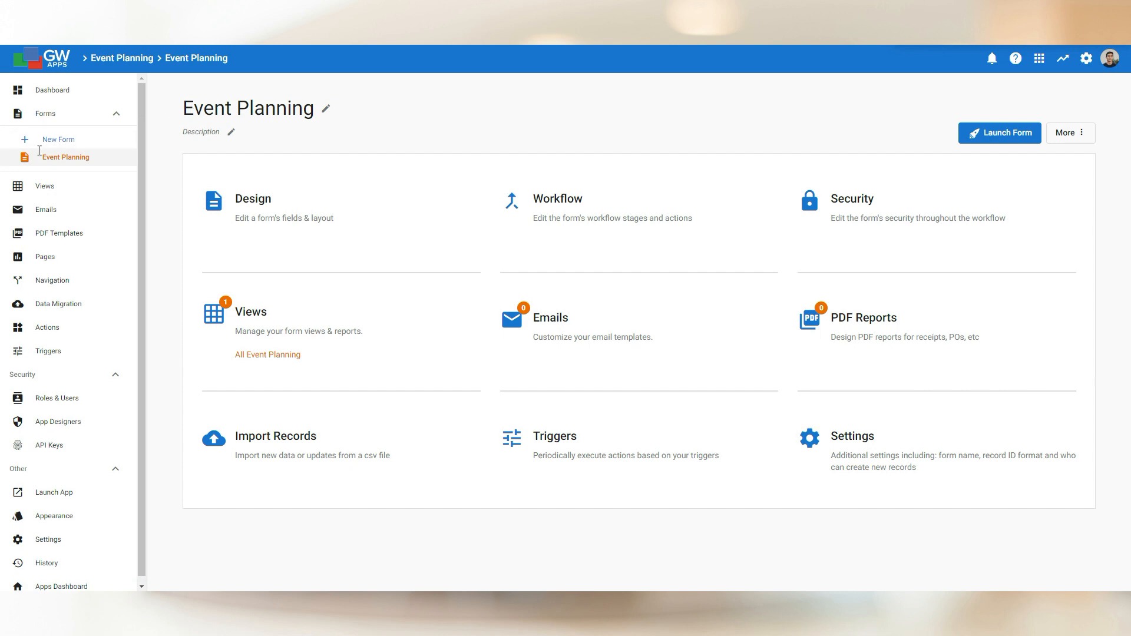
# - Rename the Event Planning form as Event and save the new name
pyautogui.click(326, 112)
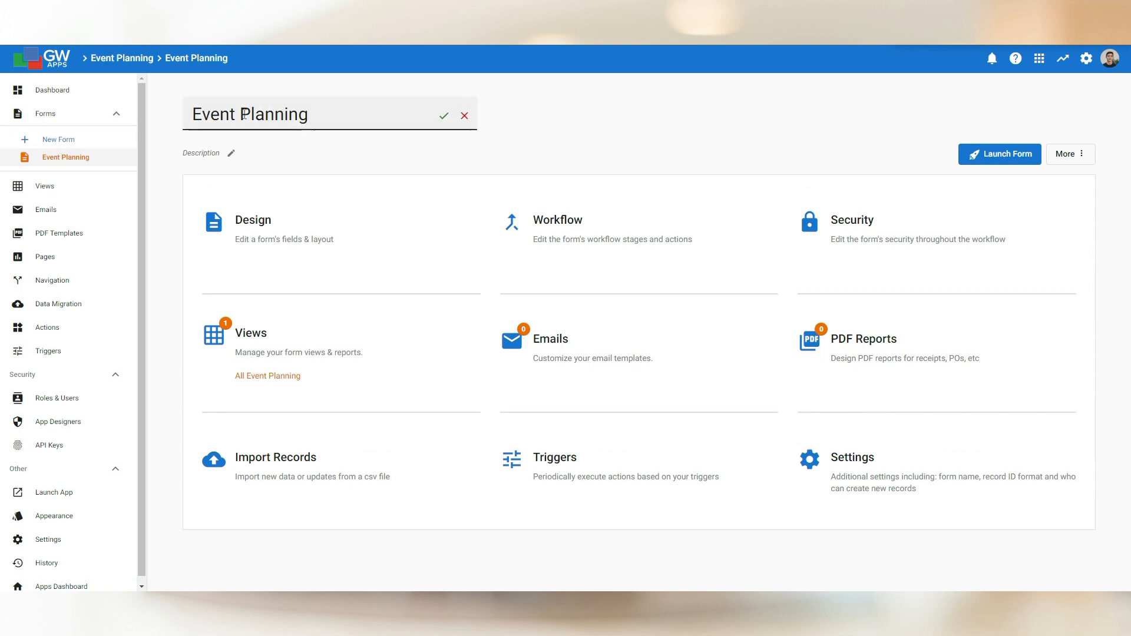
pyautogui.doubleClick(322, 120)
pyautogui.press('BackSpace')
pyautogui.press('BackSpace')
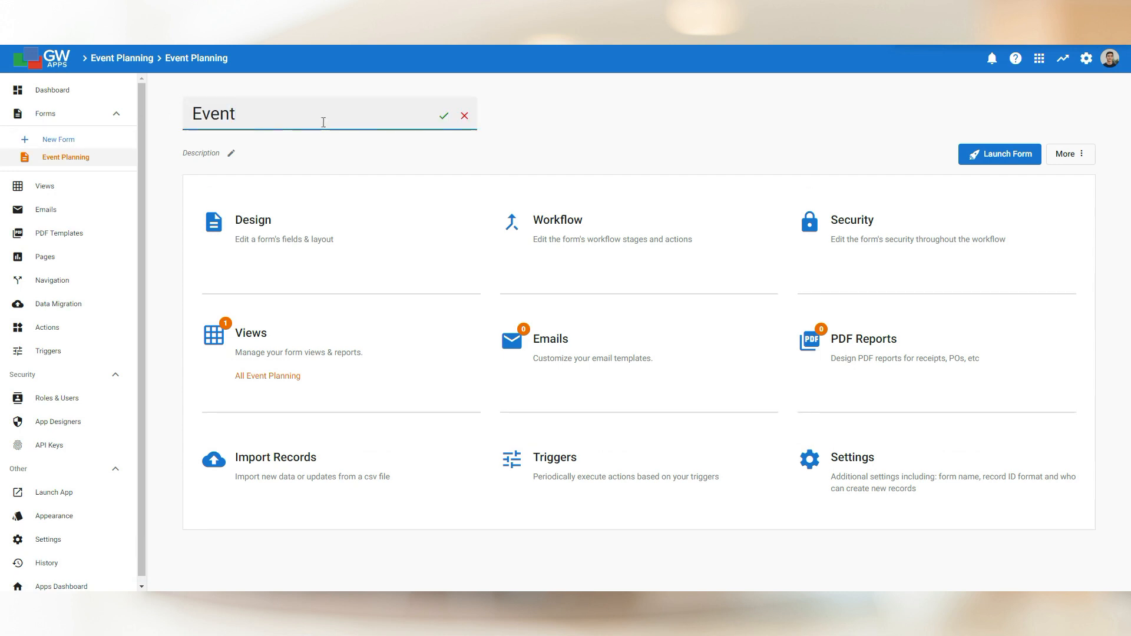
pyautogui.click(443, 115)
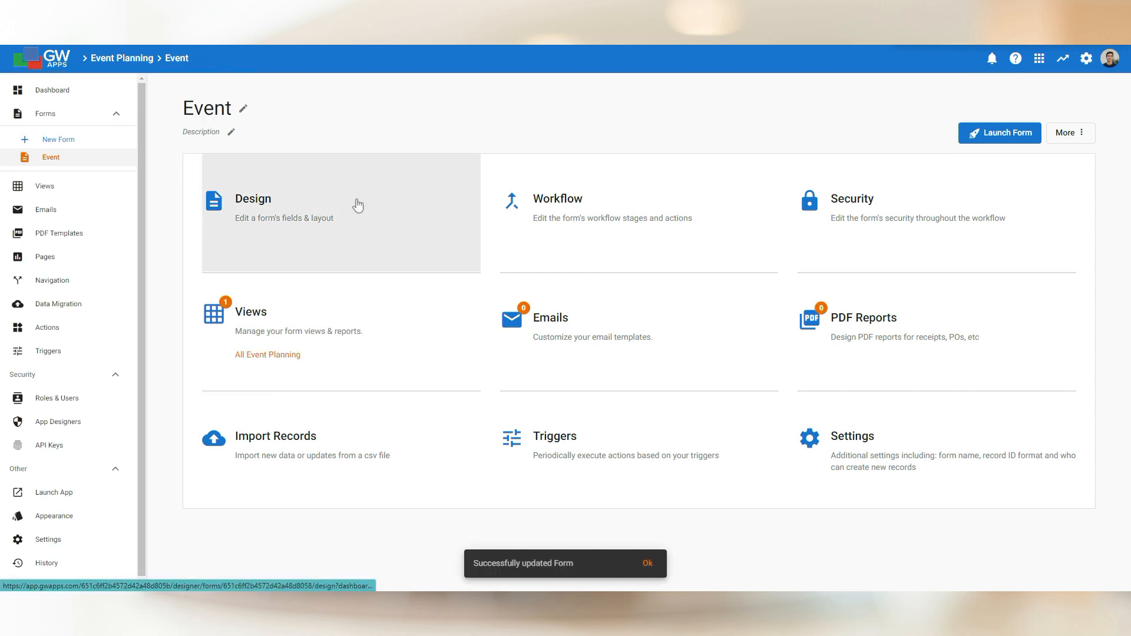
# - Open the Event form's design and title its first section "Event Info"
pyautogui.click(358, 205)
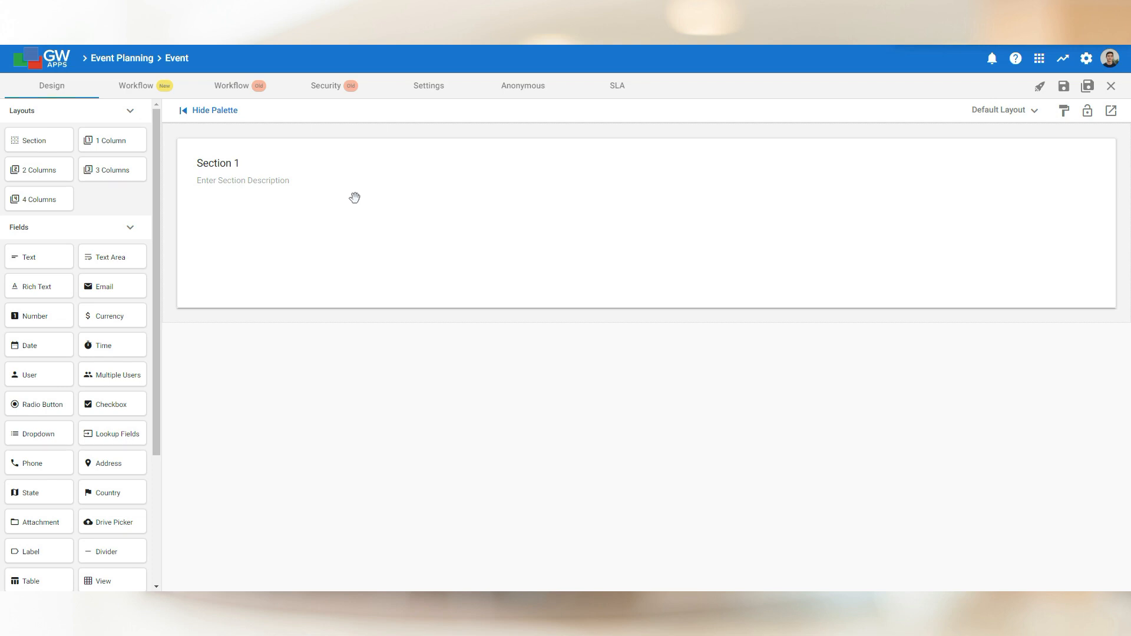
pyautogui.click(257, 163)
pyautogui.write('E')
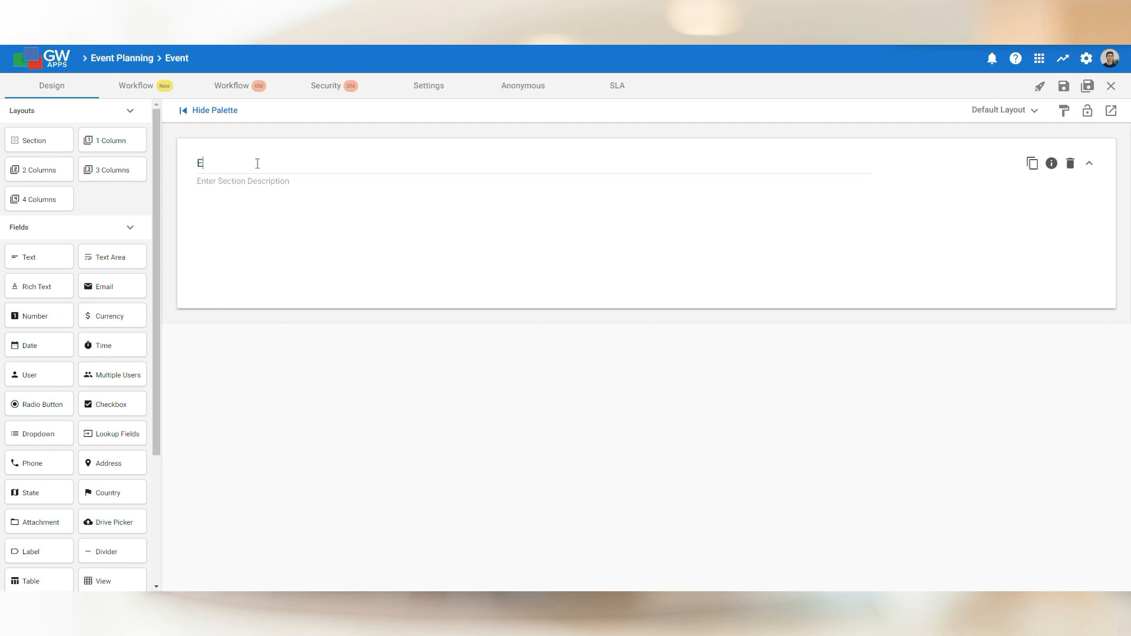
pyautogui.write('vent Info')
pyautogui.click(514, 400)
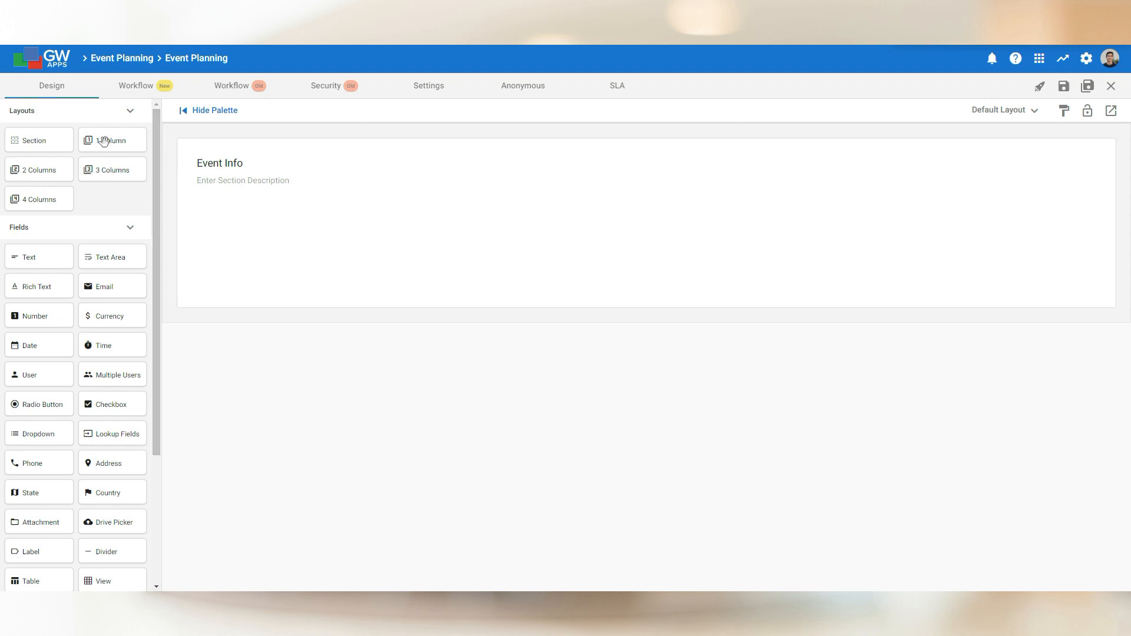
# - Try out a two-column layout, a four-column layout and an extra section on the form, deleting each of them
pyautogui.moveTo(47, 167); pyautogui.dragTo(289, 221)
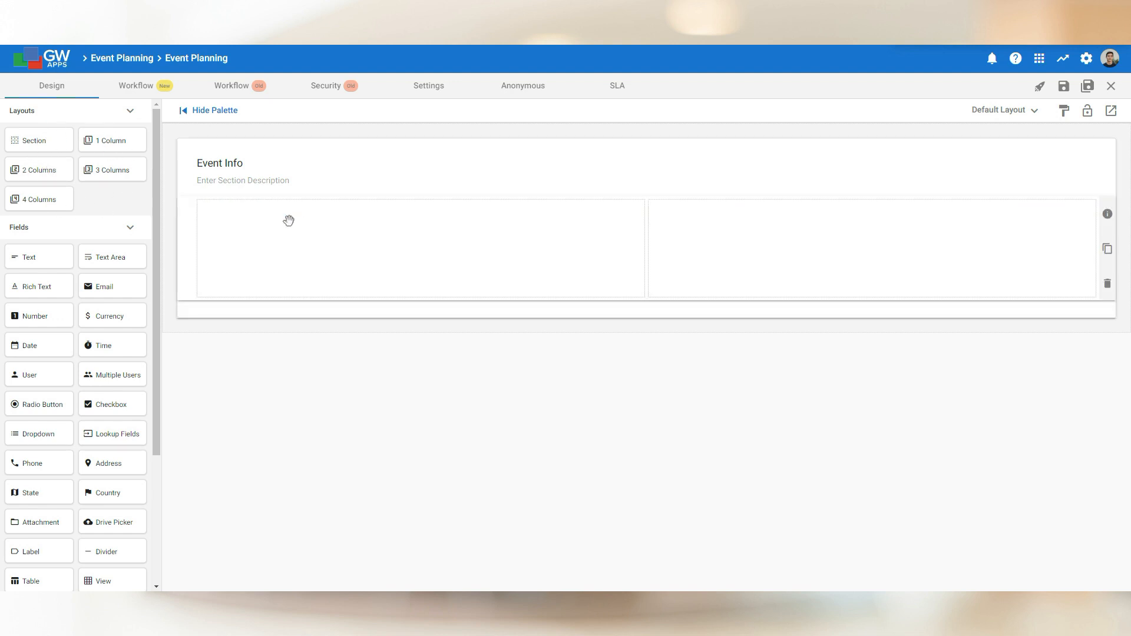
pyautogui.moveTo(29, 194); pyautogui.dragTo(330, 306)
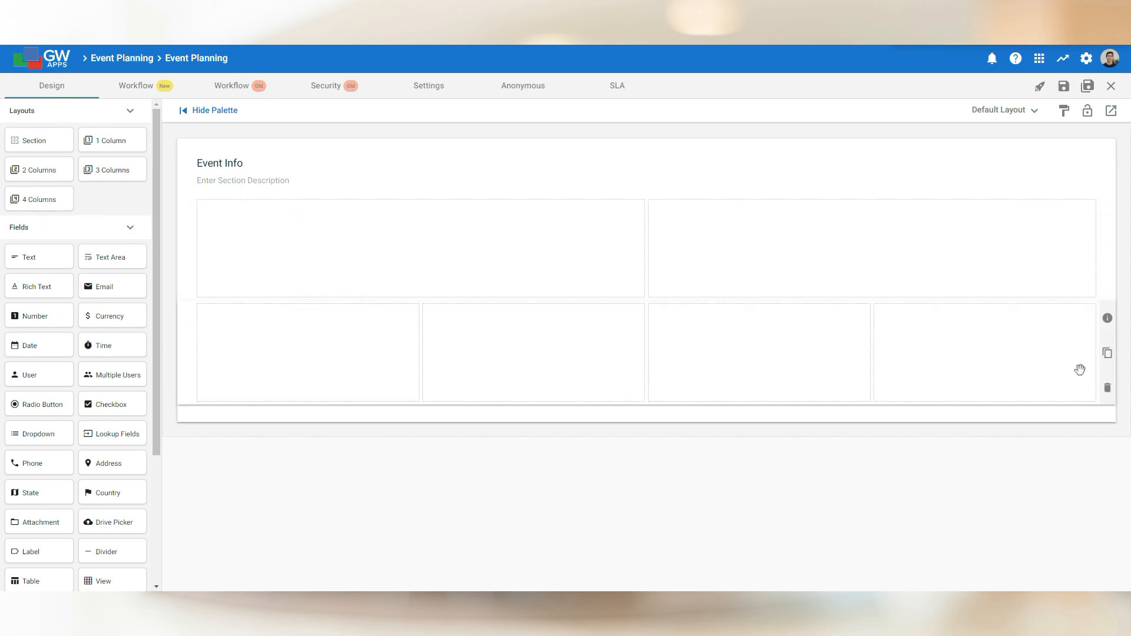
pyautogui.click(1108, 388)
pyautogui.click(627, 351)
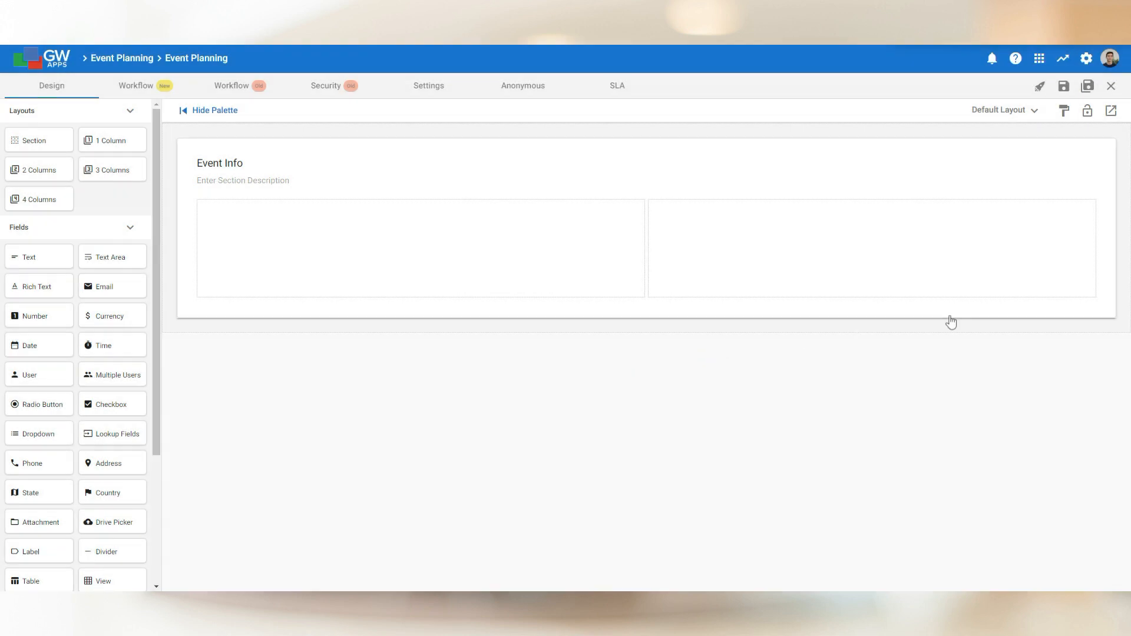
pyautogui.click(1108, 289)
pyautogui.click(627, 349)
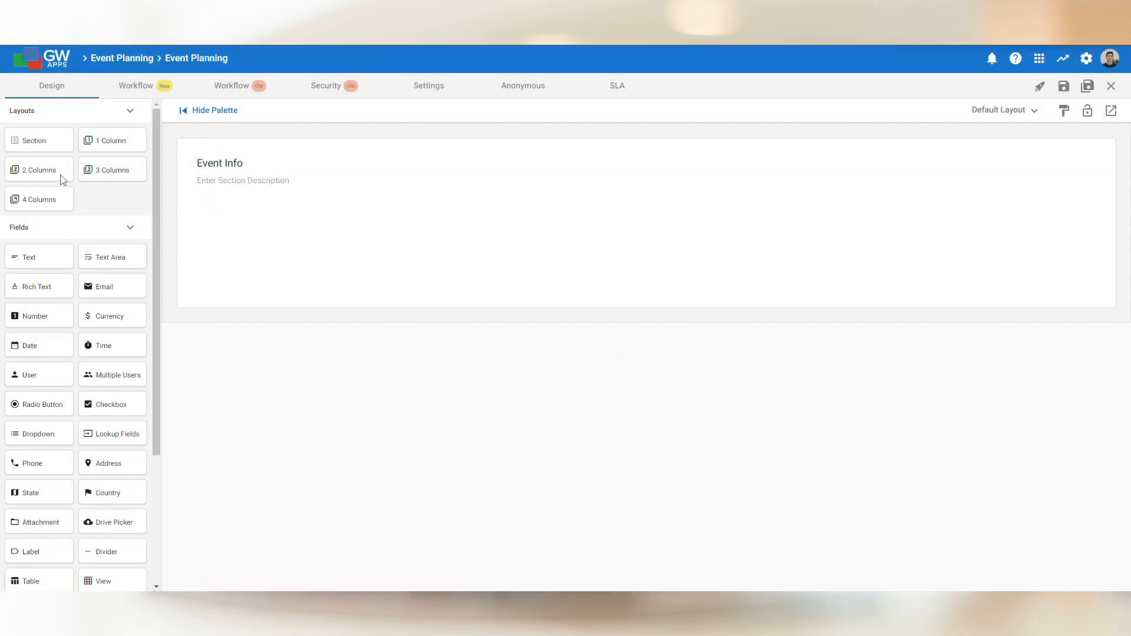
pyautogui.moveTo(37, 142); pyautogui.dragTo(294, 316)
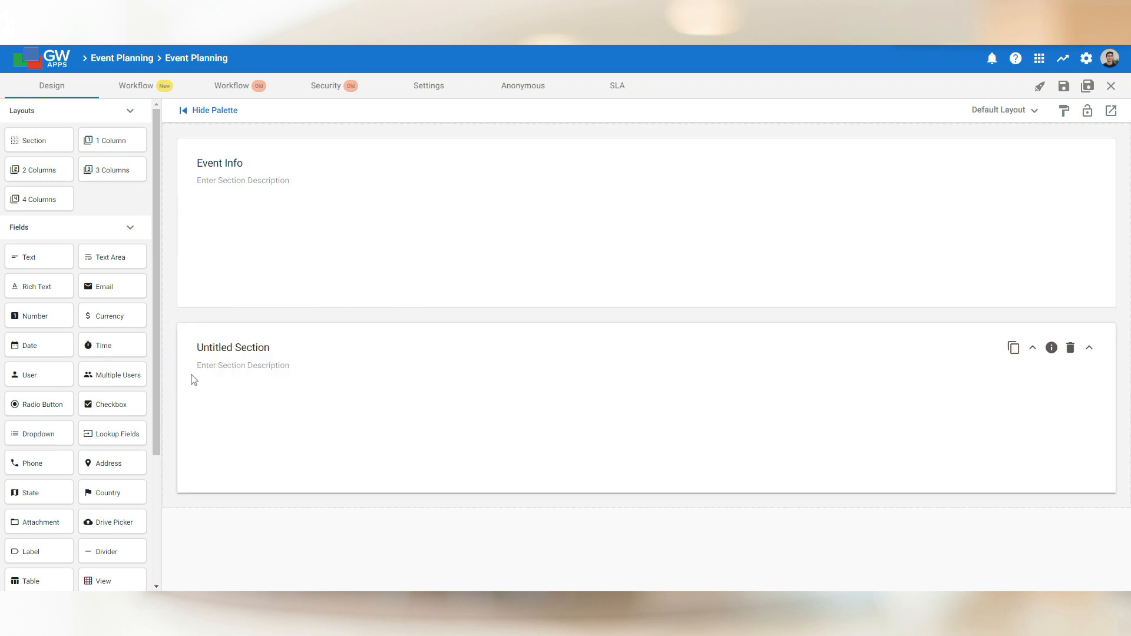
pyautogui.click(1069, 350)
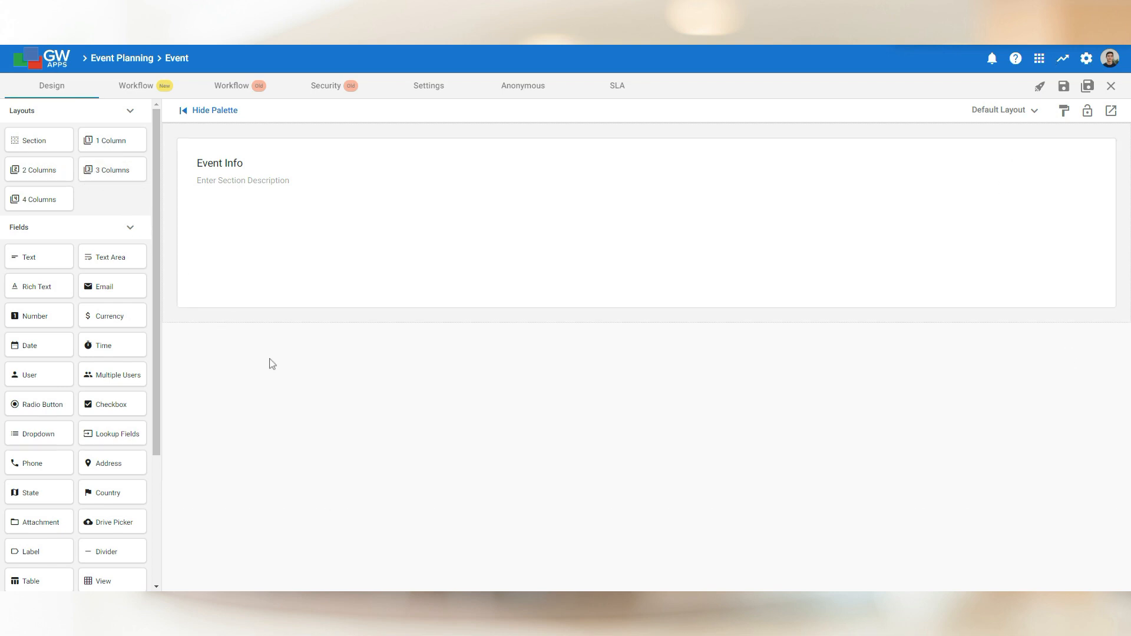
# - Add a two-column layout to the Event Info section and place a text field labelled "Event Title" in its first column
pyautogui.moveTo(33, 172); pyautogui.dragTo(306, 217)
pyautogui.moveTo(25, 255); pyautogui.dragTo(330, 250)
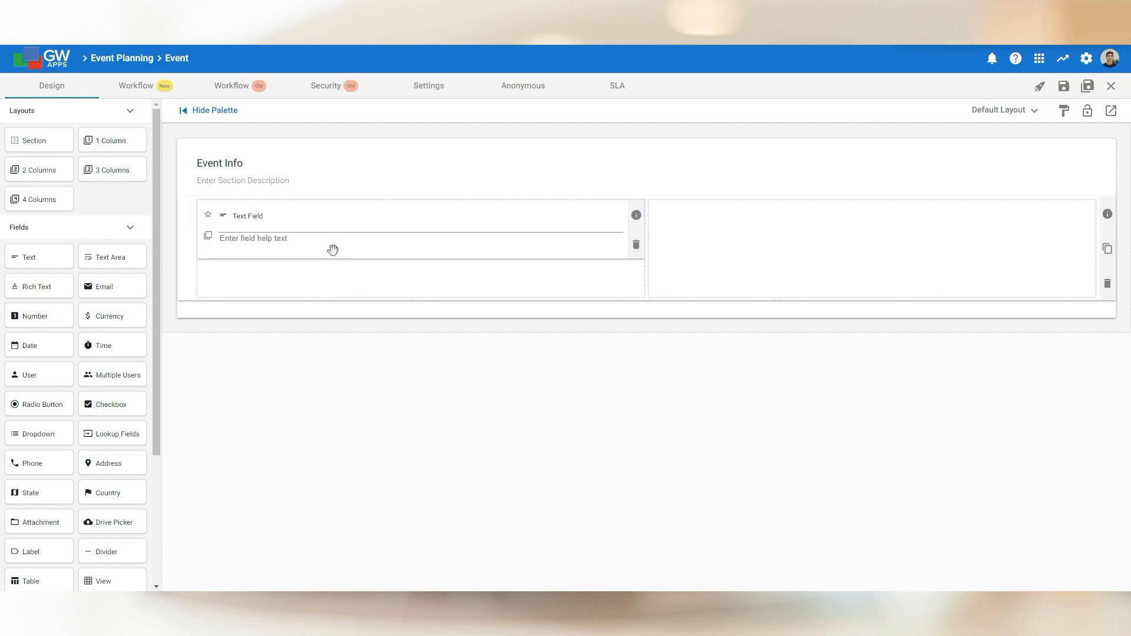
pyautogui.click(254, 217)
pyautogui.tripleClick(254, 217)
pyautogui.write('Even')
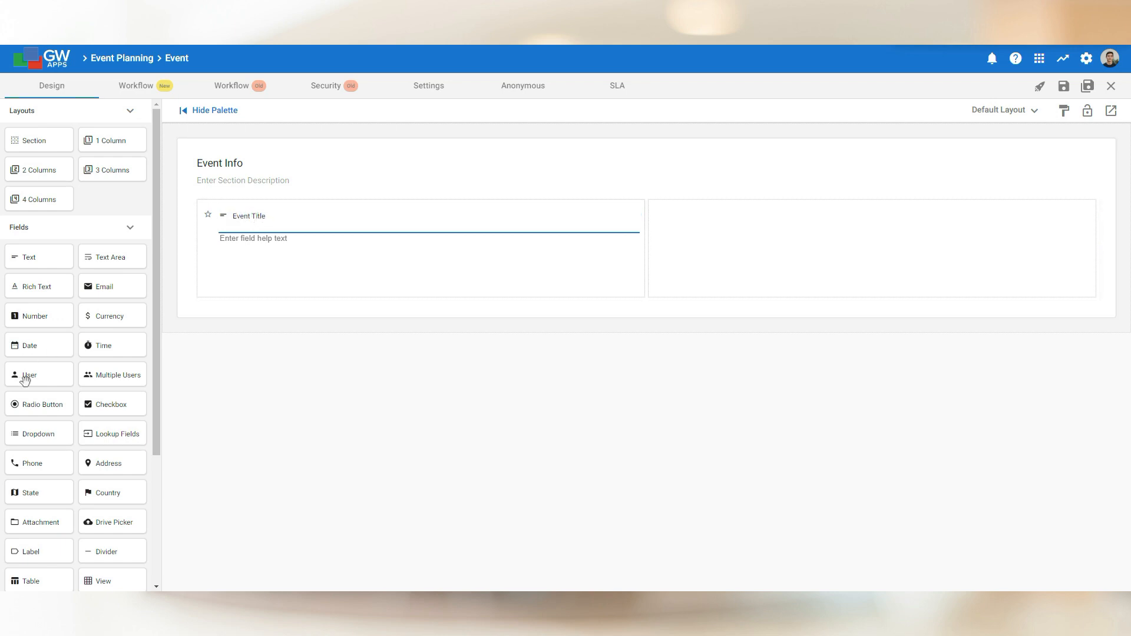
# - Place a user field labelled "Event Manager" in the second column beside Event Title
pyautogui.moveTo(26, 376); pyautogui.dragTo(789, 264)
pyautogui.tripleClick(704, 217)
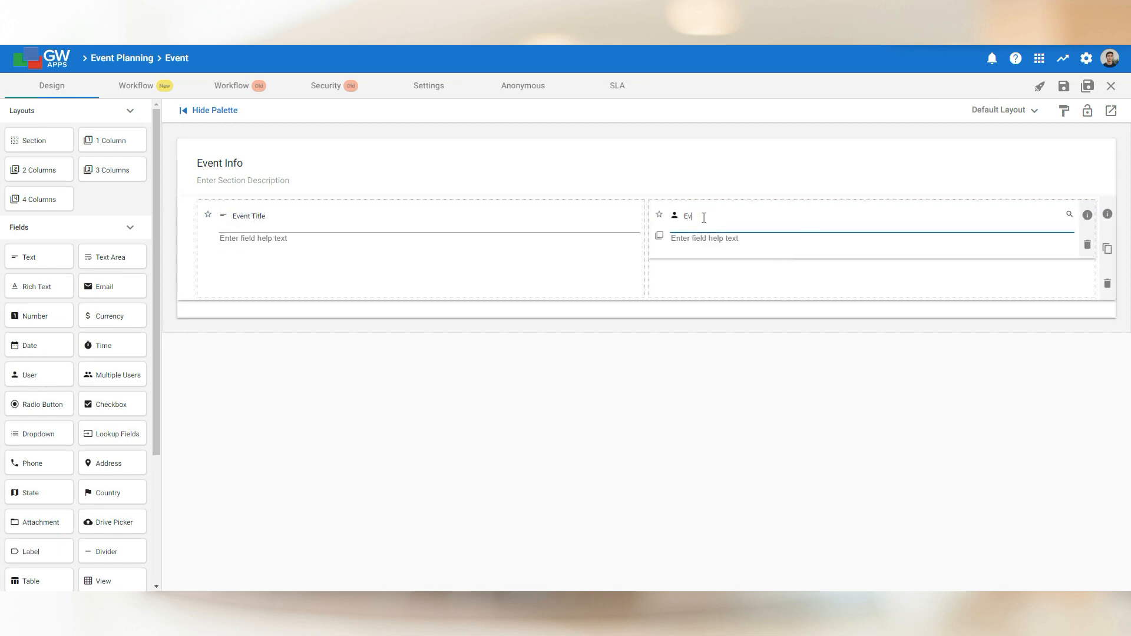
pyautogui.click(690, 397)
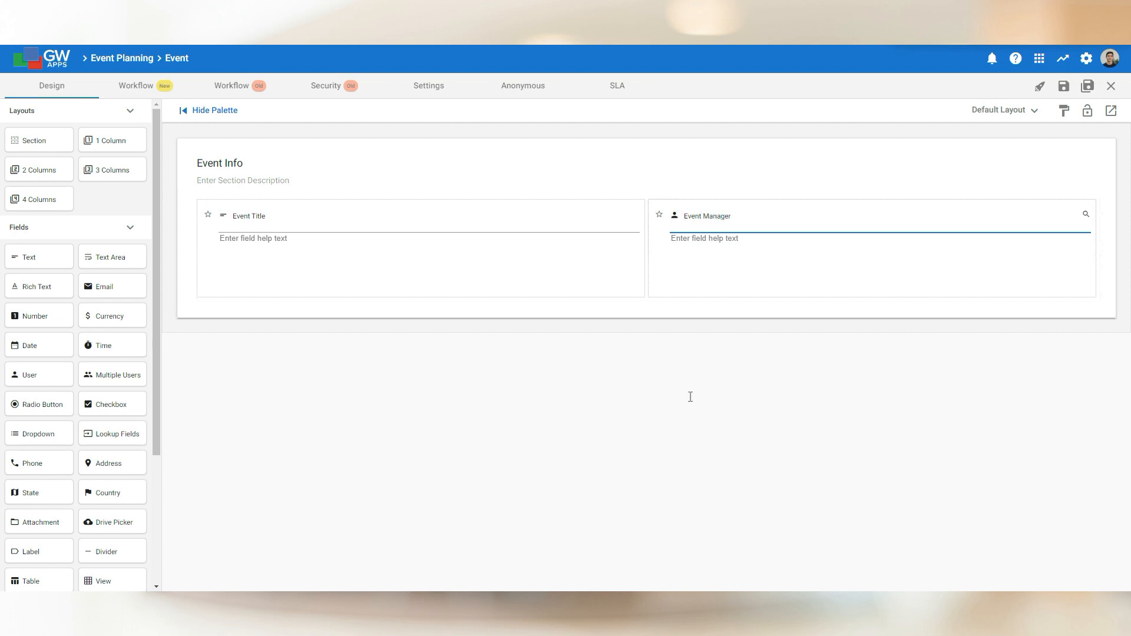
# - Add a full-width rich text field labelled "Event Overview / Description" below the first row of the Event Info section
pyautogui.moveTo(32, 286); pyautogui.dragTo(255, 317)
pyautogui.tripleClick(267, 316)
pyautogui.write('Event Overview / Description')
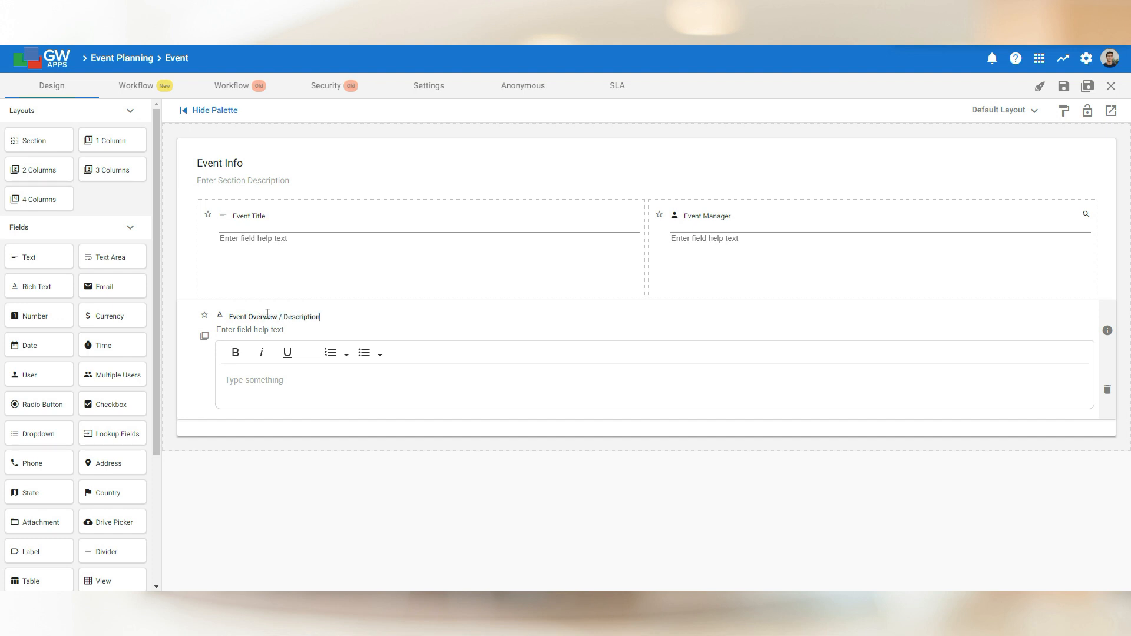
pyautogui.click(265, 513)
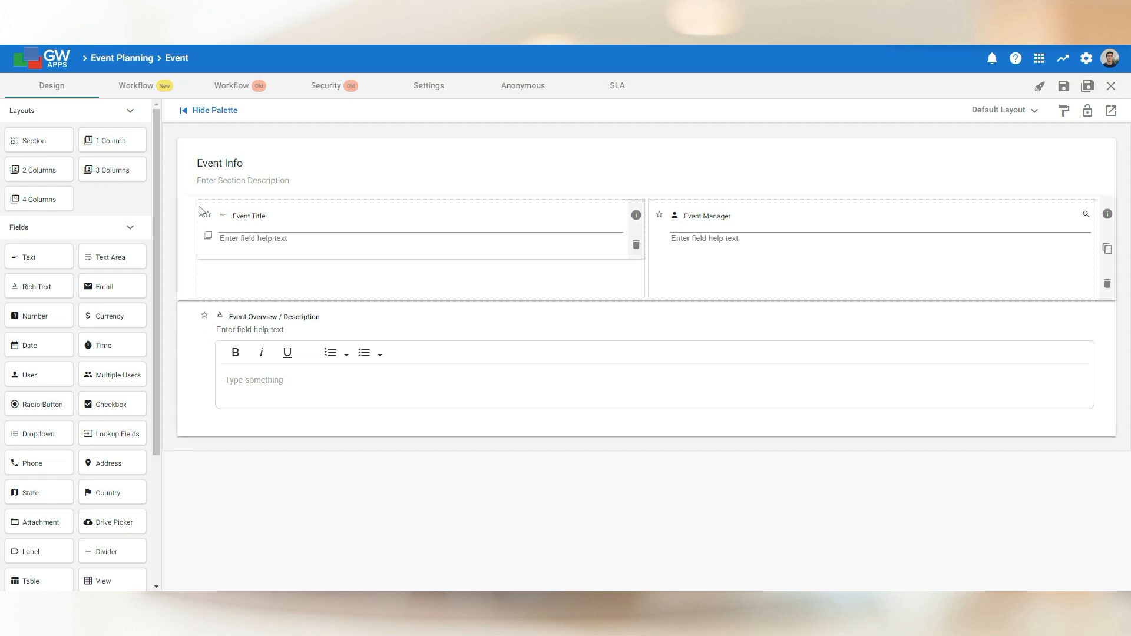
# - Add a two-column layout below the description and place a text area field labelled "Target Attendance" in its first column
pyautogui.moveTo(41, 169); pyautogui.dragTo(288, 436)
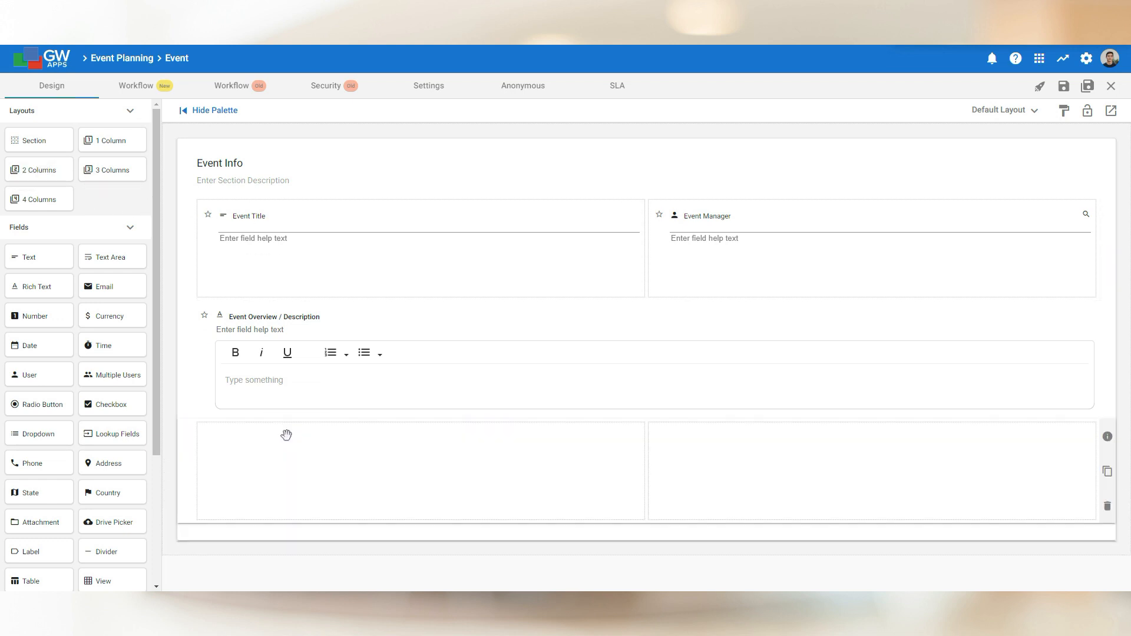
pyautogui.moveTo(105, 257); pyautogui.dragTo(272, 438)
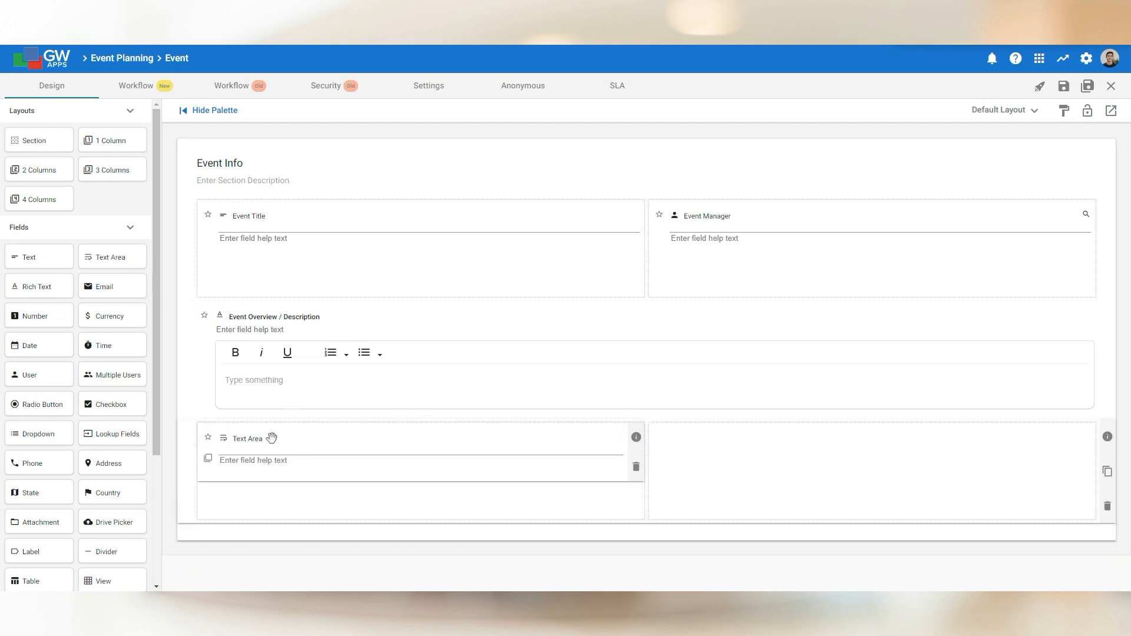
pyautogui.click(271, 438)
pyautogui.write('T')
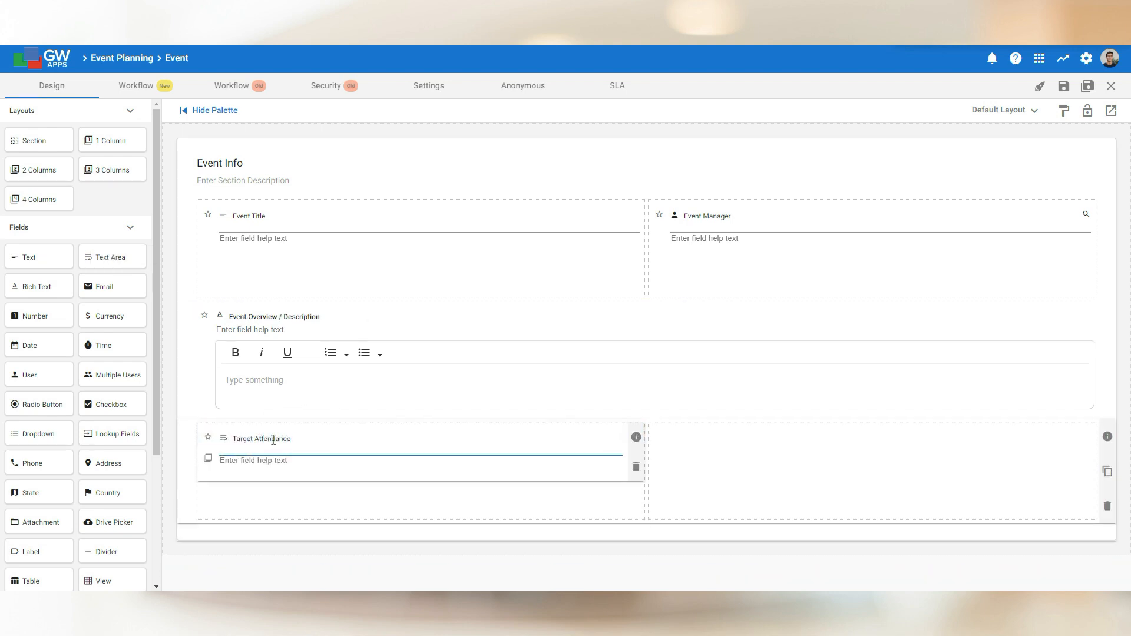
pyautogui.click(327, 567)
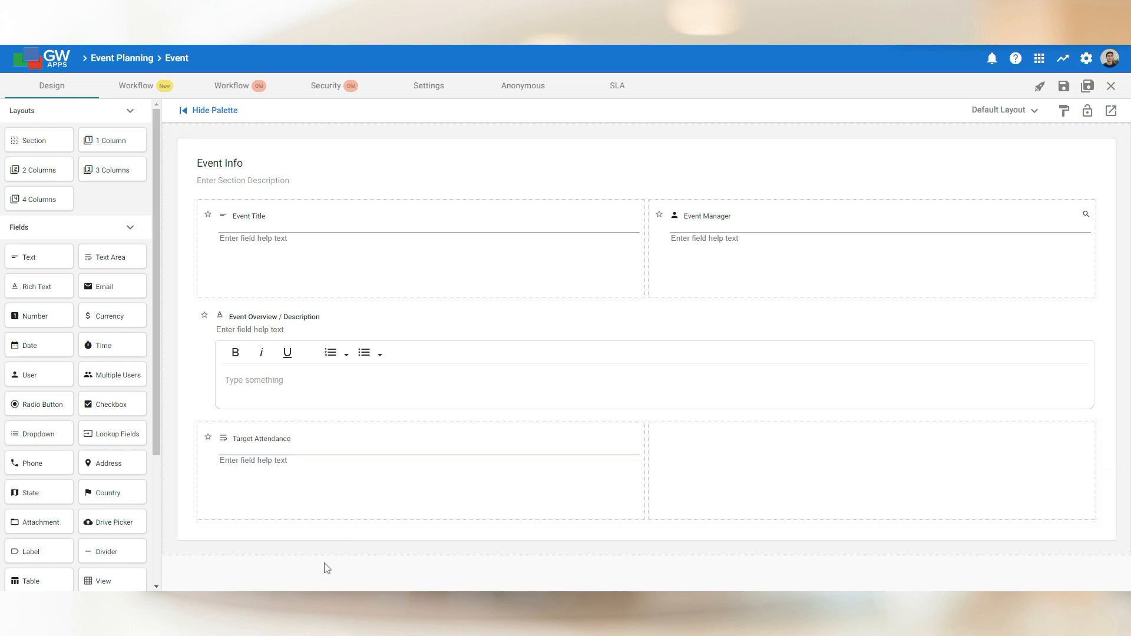
# - Place a text field labelled "Location" in the second column beside Target Attendance
pyautogui.moveTo(38, 262); pyautogui.dragTo(703, 438)
pyautogui.click(703, 438)
pyautogui.write('Location')
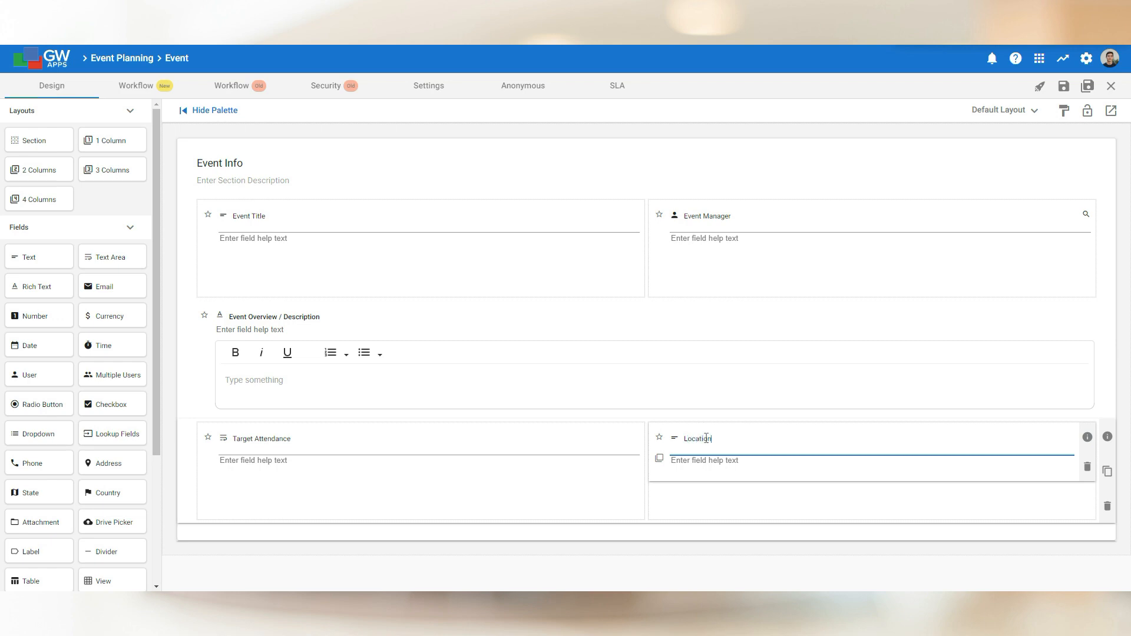
pyautogui.click(637, 534)
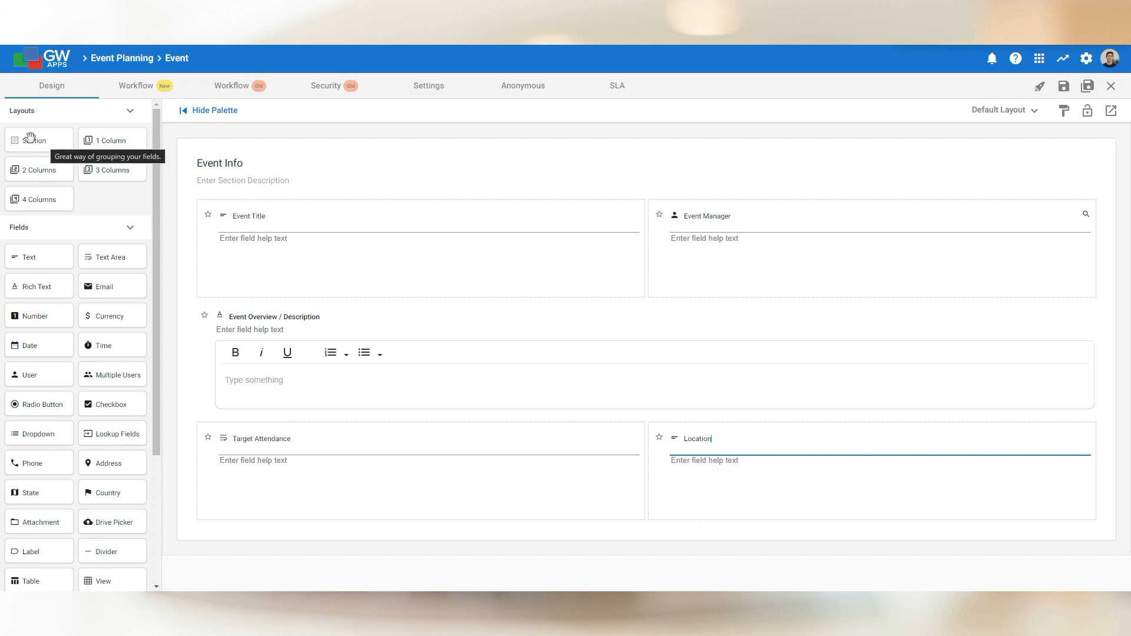
# - Add a new section below Event Info and title it "Event Schedule"
pyautogui.moveTo(30, 138); pyautogui.dragTo(283, 530)
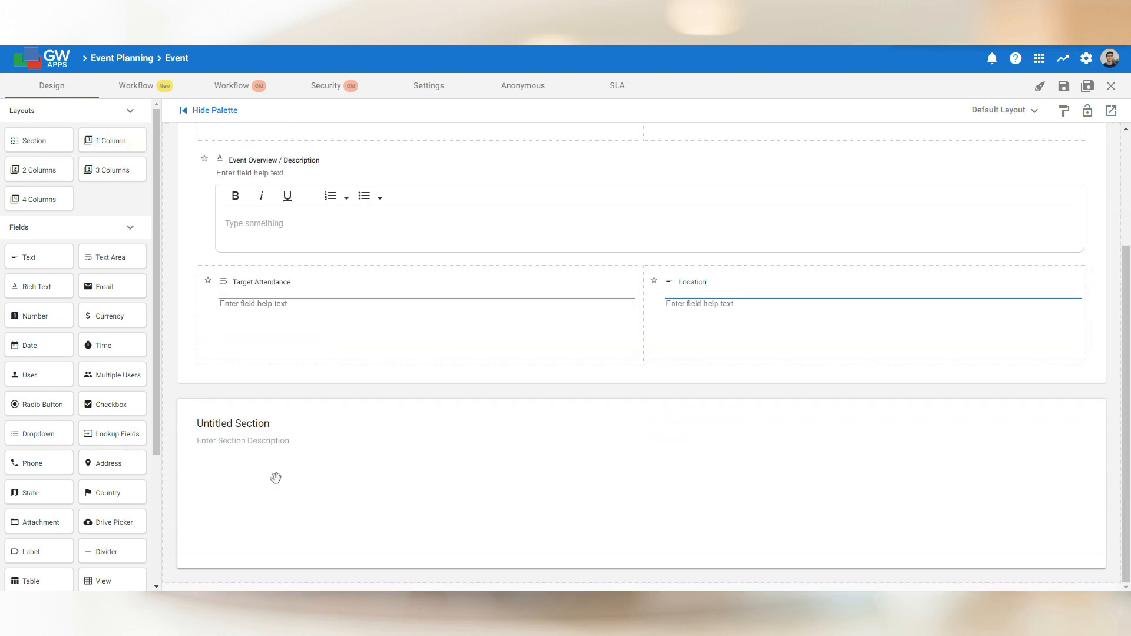
pyautogui.tripleClick(256, 424)
pyautogui.write('Event Schedule')
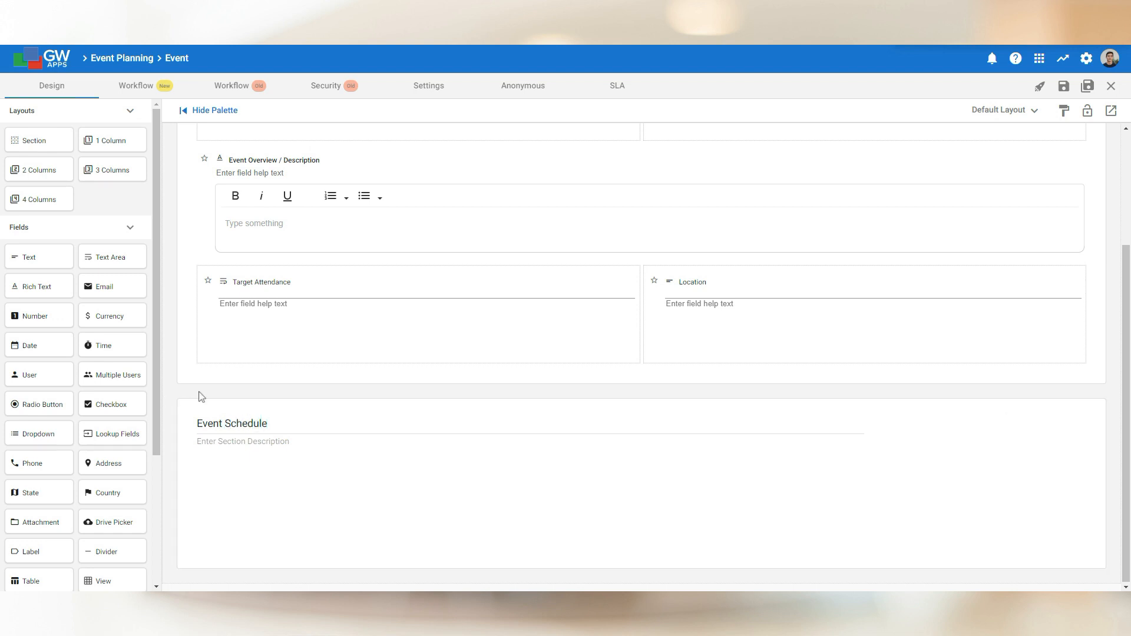
# - Add a three-column layout to the Event Schedule section with date fields in the first two columns and a text field in the third
pyautogui.moveTo(120, 170); pyautogui.dragTo(203, 471)
pyautogui.moveTo(45, 348); pyautogui.dragTo(549, 481)
pyautogui.moveTo(37, 260); pyautogui.dragTo(910, 484)
# - Label the two date fields "Start Date" and "End Date" and the text field "Duration"
pyautogui.click(251, 476)
pyautogui.write('S')
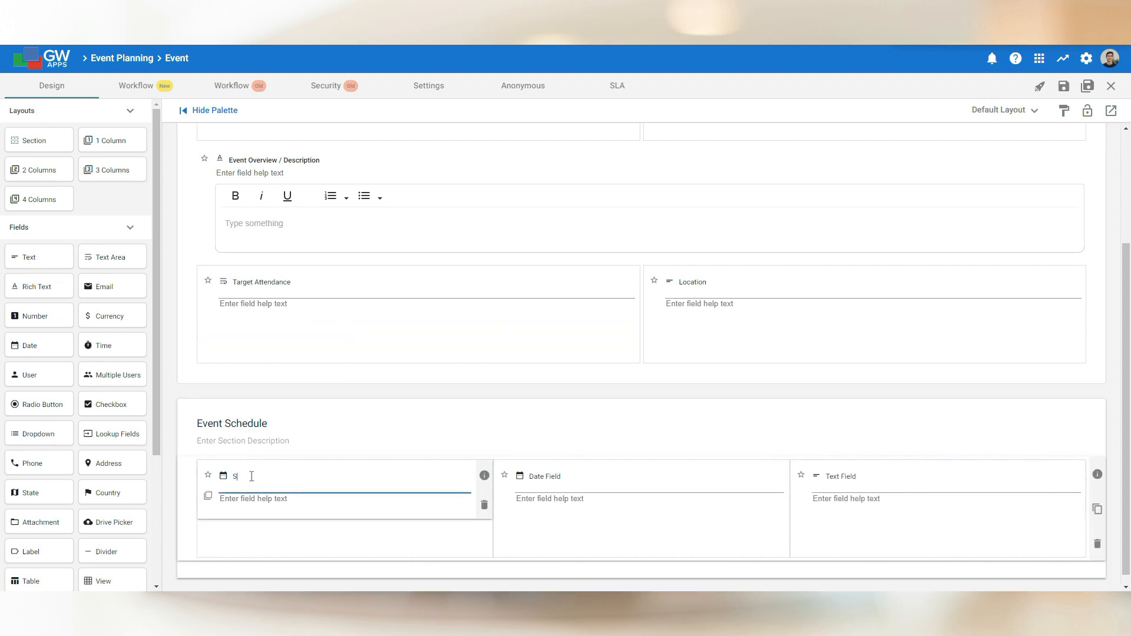
pyautogui.write('tart Date')
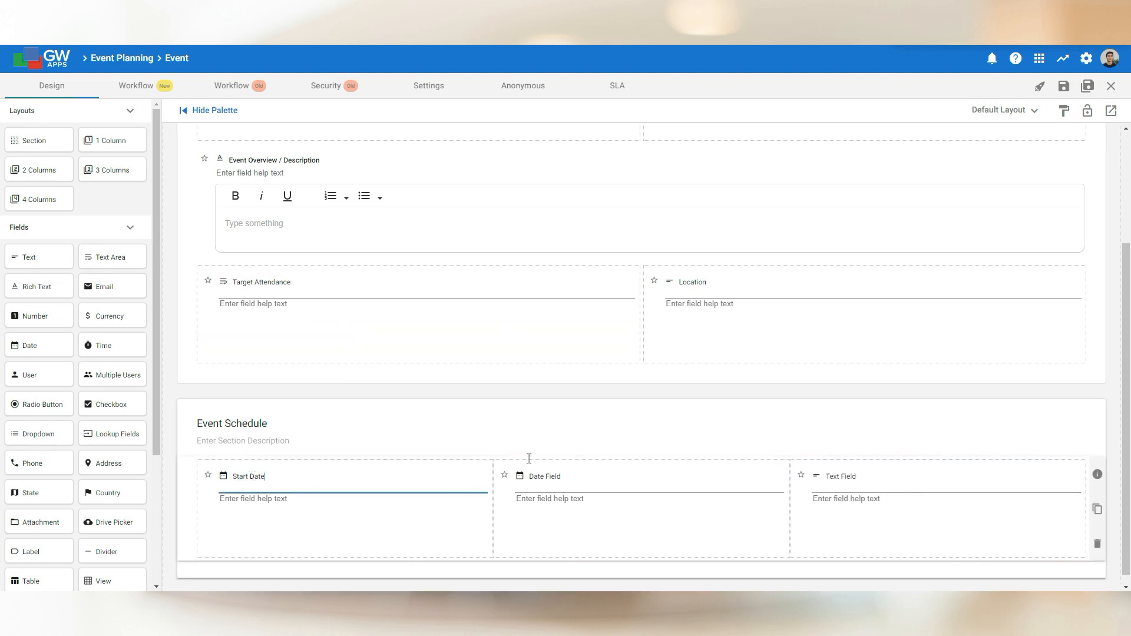
pyautogui.click(551, 476)
pyautogui.click(551, 477)
pyautogui.write('End D')
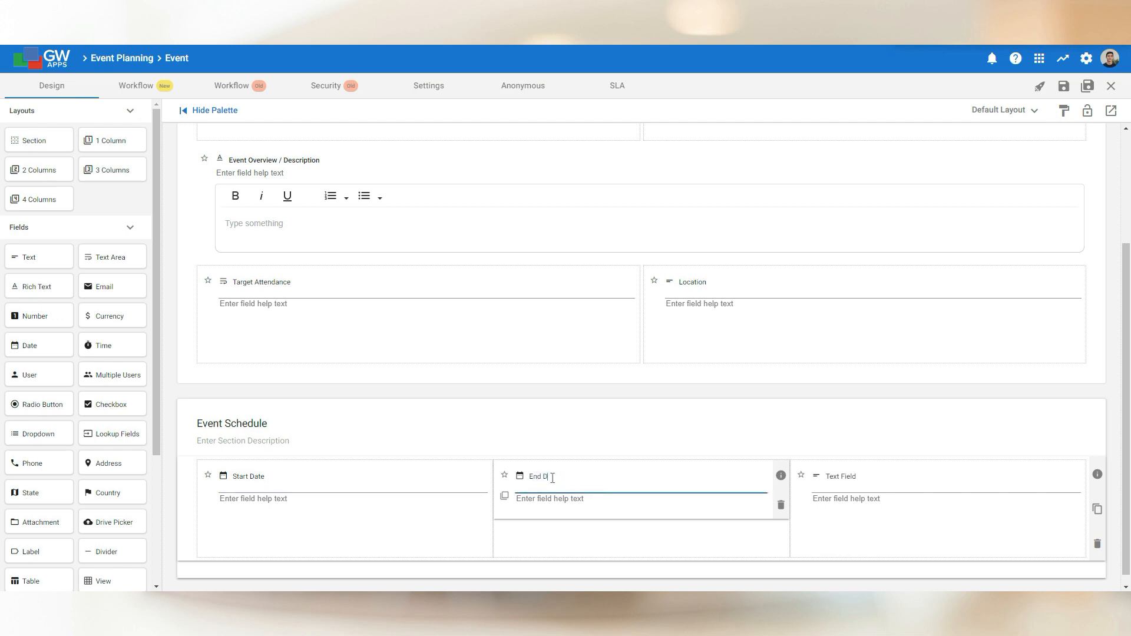
pyautogui.write('ate')
pyautogui.click(834, 476)
pyautogui.click(833, 475)
pyautogui.write('Du')
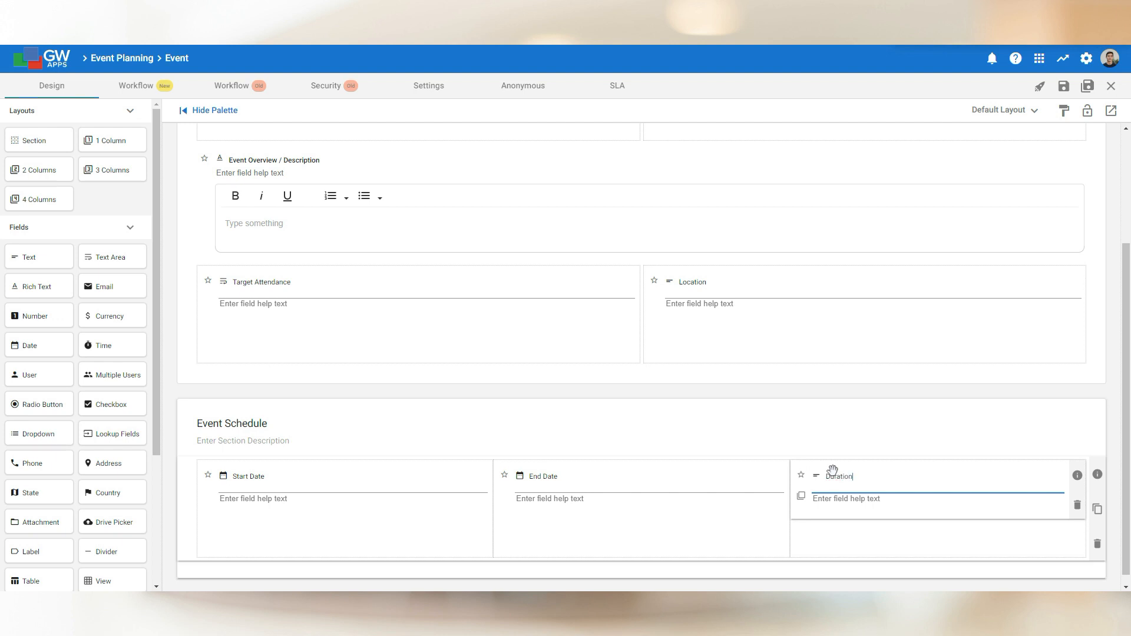
pyautogui.write('ration')
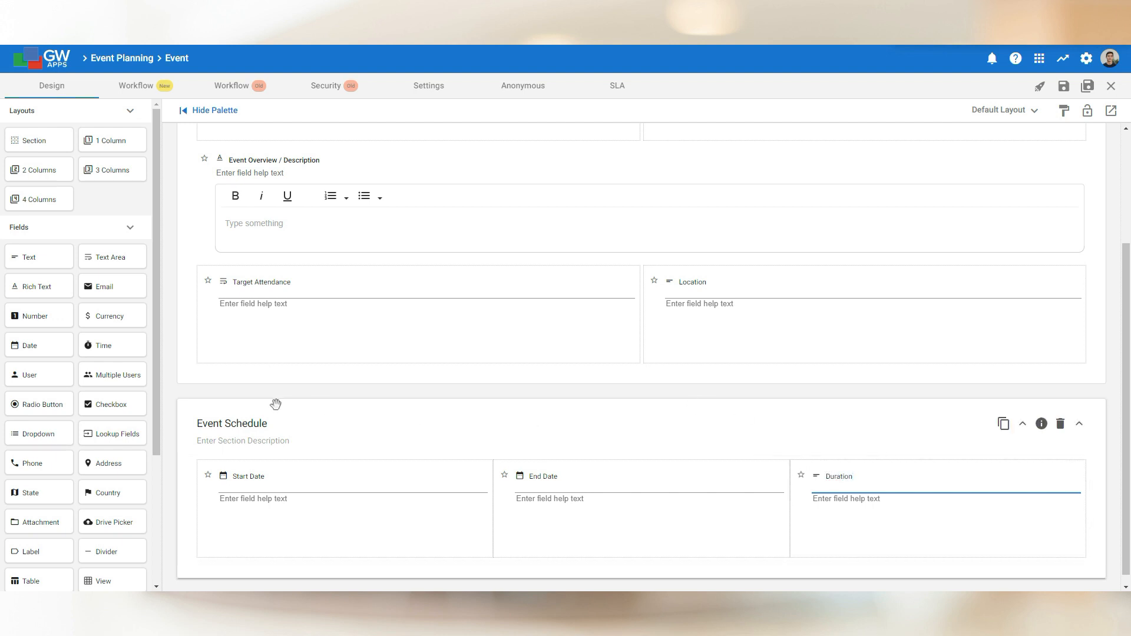
# - Add a second three-column layout to the Event Schedule section and place time fields in its first two columns
pyautogui.moveTo(99, 171); pyautogui.dragTo(248, 560)
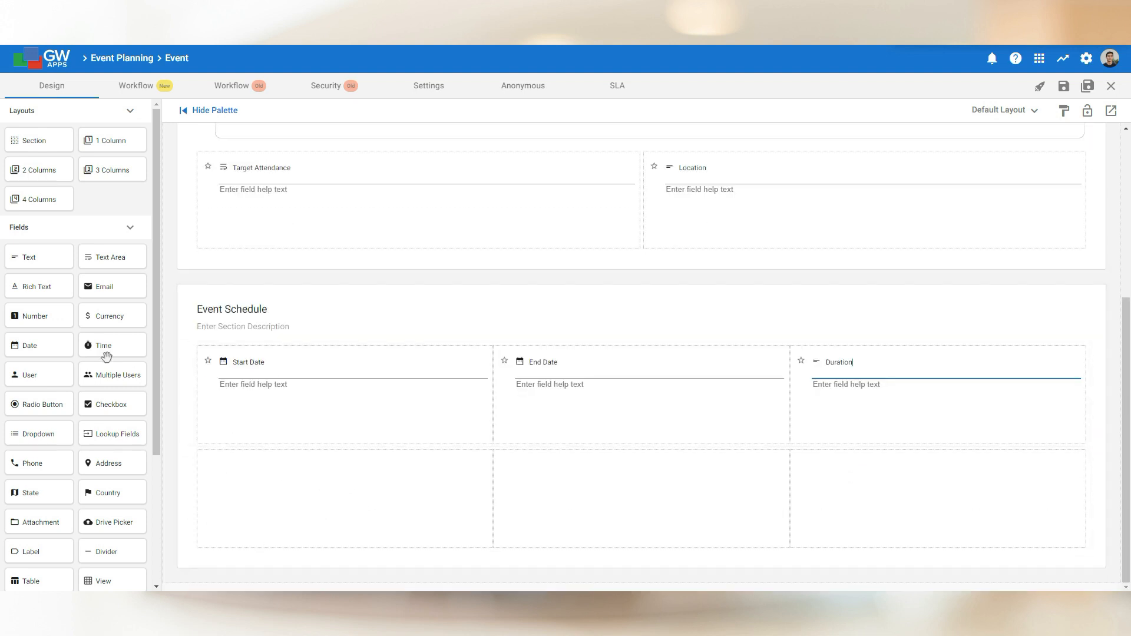
pyautogui.moveTo(94, 345); pyautogui.dragTo(282, 491)
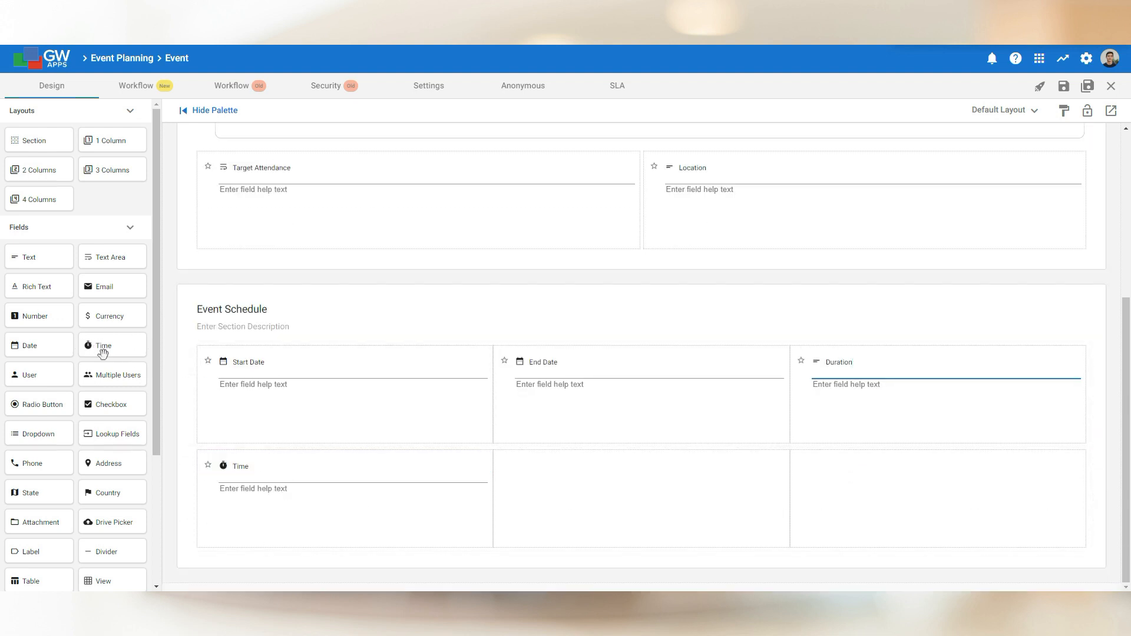
pyautogui.moveTo(101, 348); pyautogui.dragTo(604, 512)
# - Label the first time field "Start Time" and the second one "End"
pyautogui.click(250, 466)
pyautogui.doubleClick(250, 467)
pyautogui.write('Start')
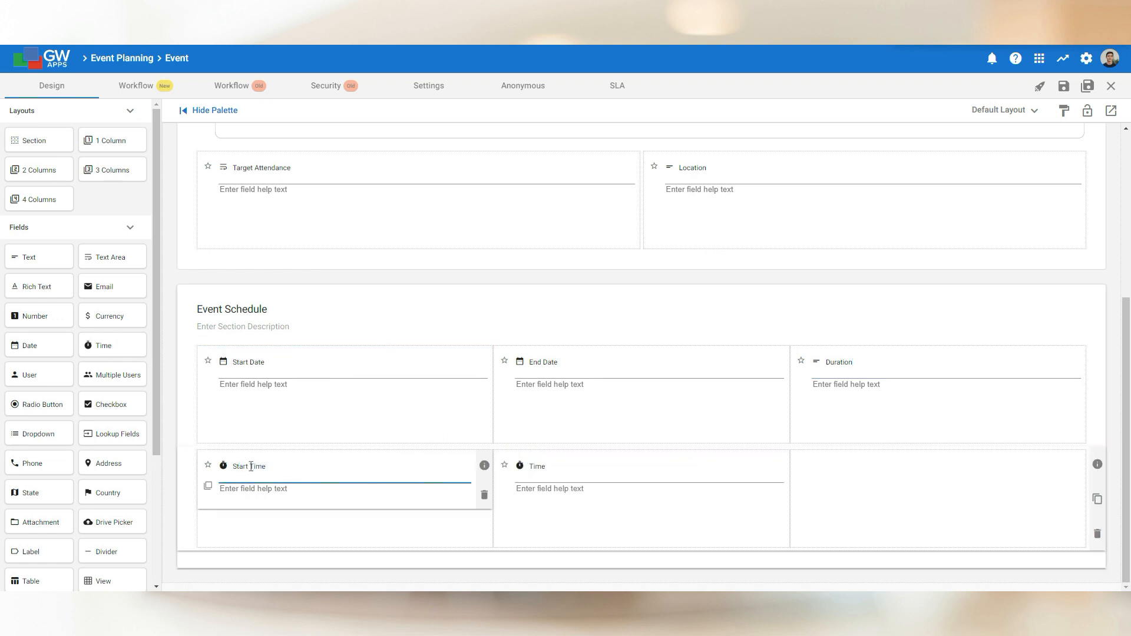
pyautogui.click(542, 467)
pyautogui.doubleClick(540, 467)
pyautogui.write('End')
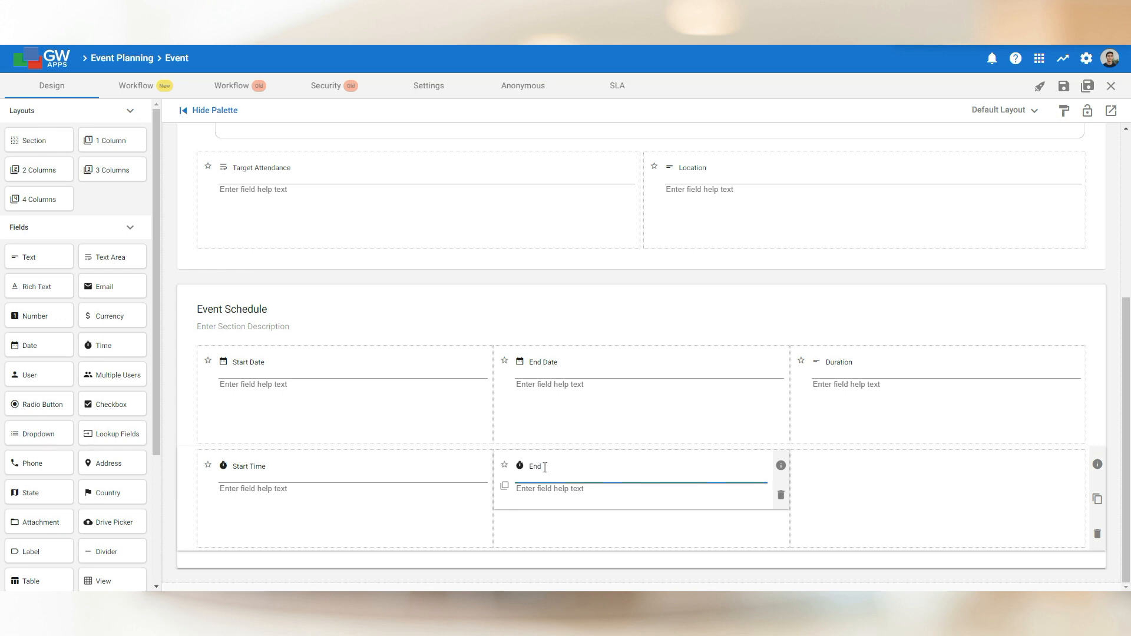
# - Open the Default Layout's properties and change the form type to Tab
pyautogui.click(1064, 110)
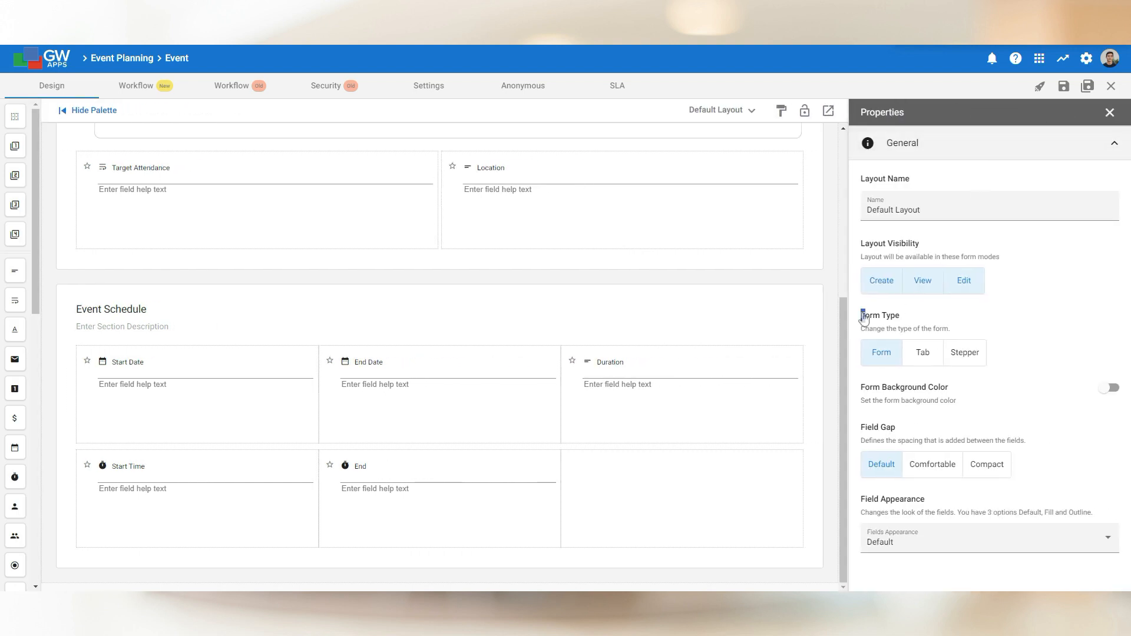
pyautogui.click(923, 353)
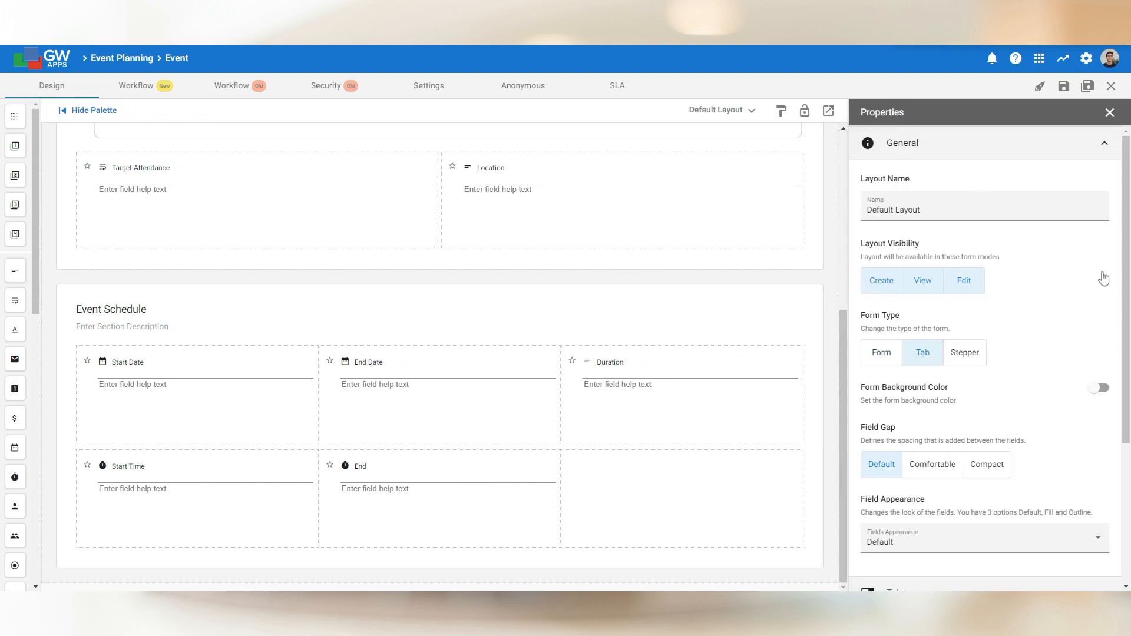
pyautogui.scroll(-4, 1125, 328)
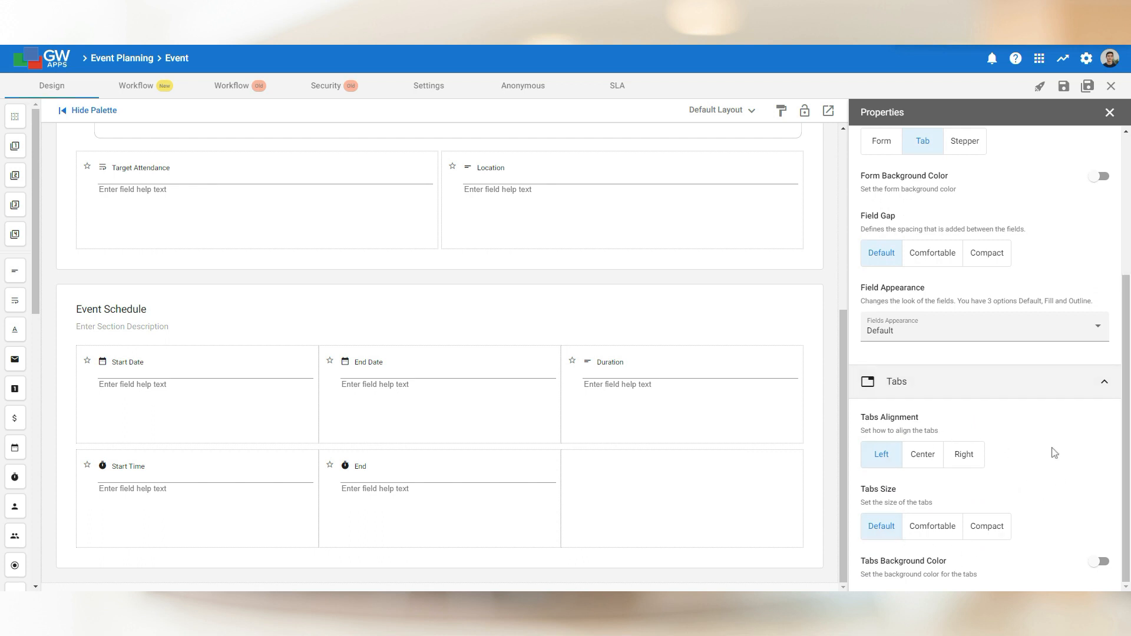
# - Set the tabs alignment to Center and the tabs size to Comfortable
pyautogui.moveTo(844, 380); pyautogui.dragTo(843, 197)
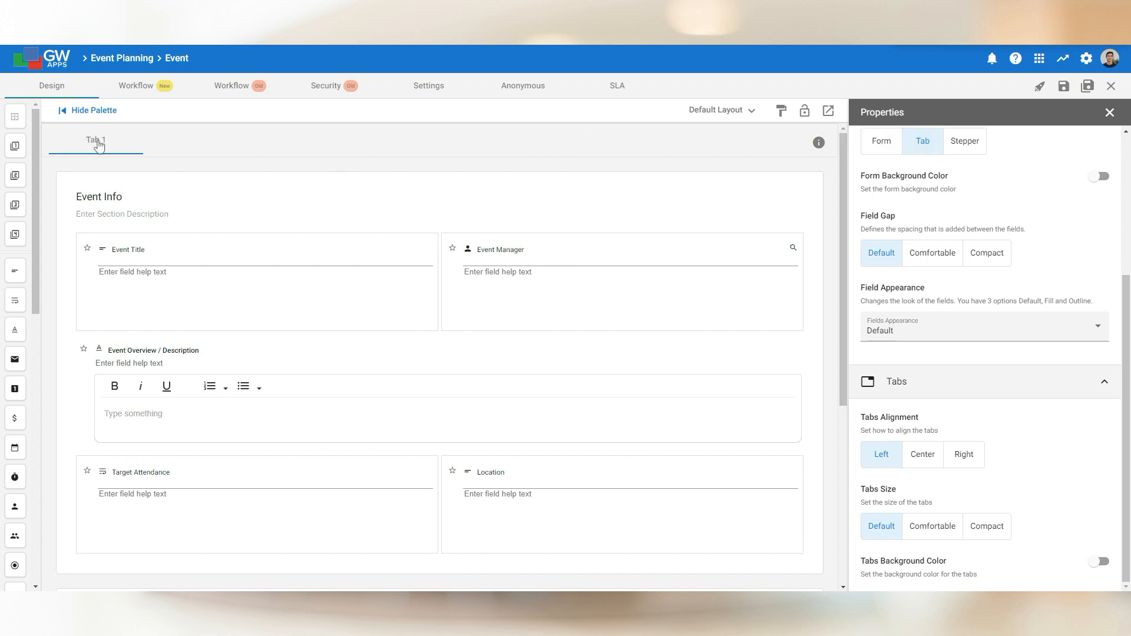
pyautogui.click(934, 461)
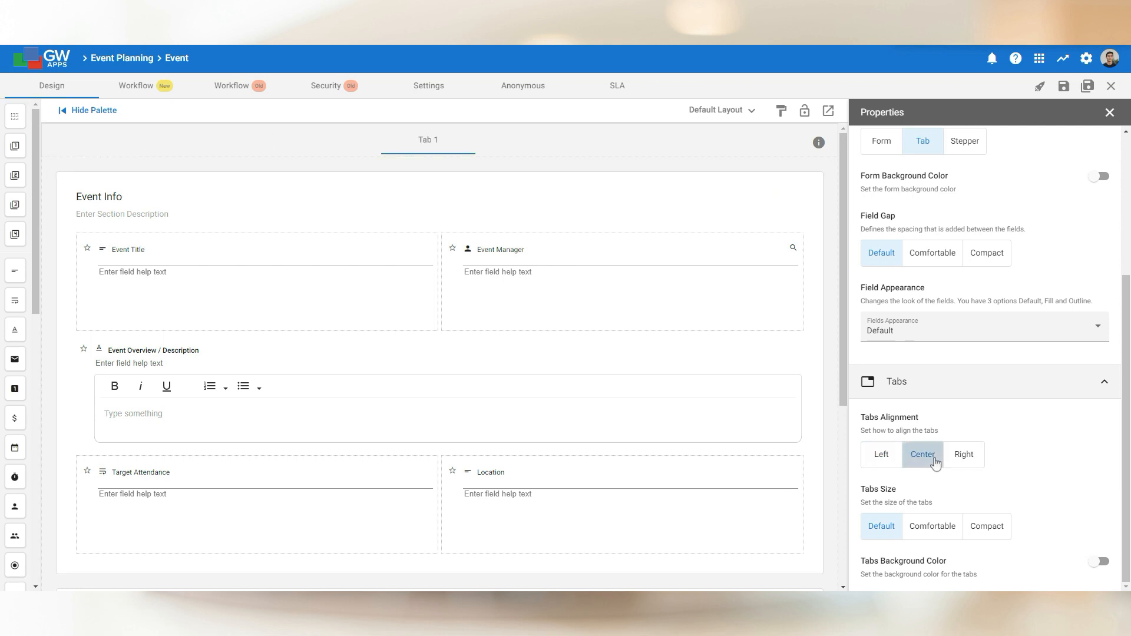
pyautogui.click(924, 529)
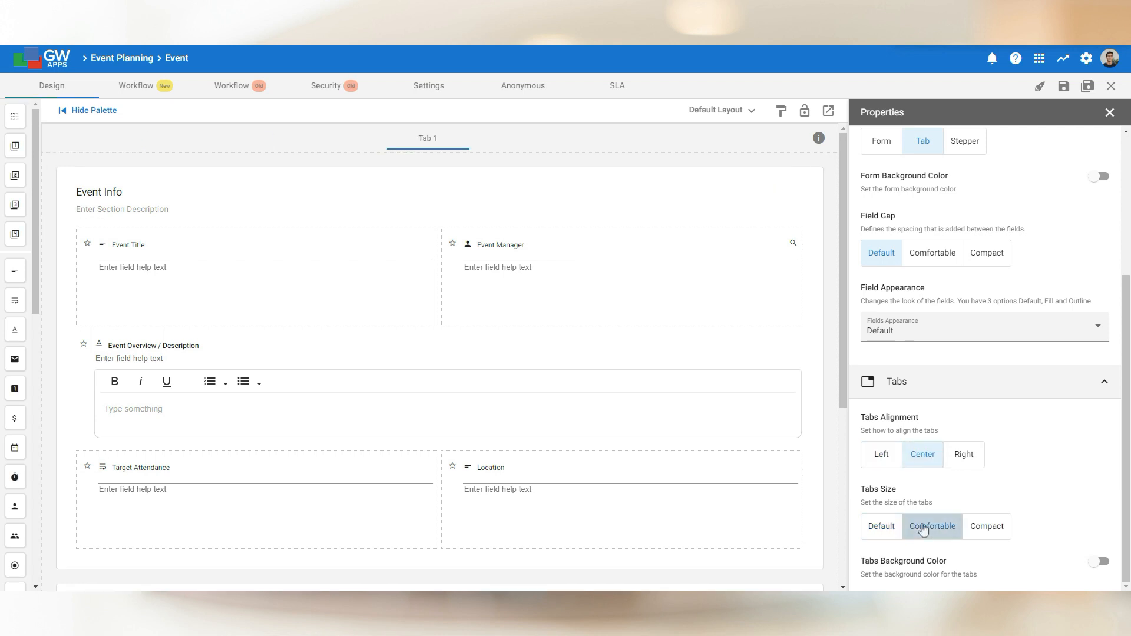
# - Enable a background color for the tabs and pick a very pale purple
pyautogui.click(1099, 562)
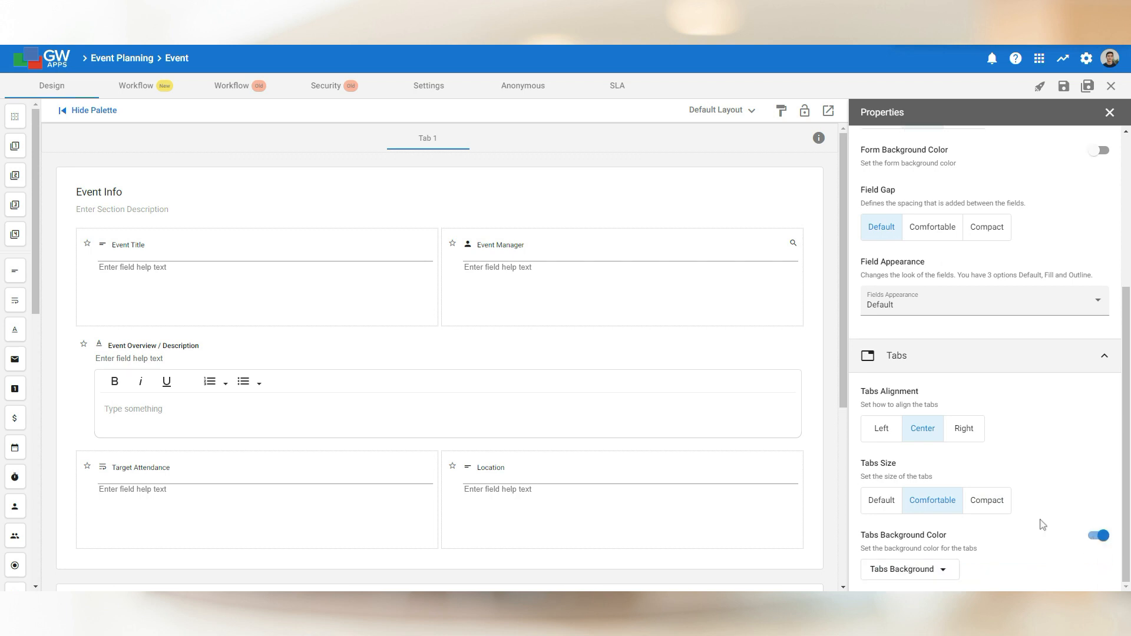
pyautogui.click(920, 569)
pyautogui.moveTo(956, 478); pyautogui.dragTo(969, 477)
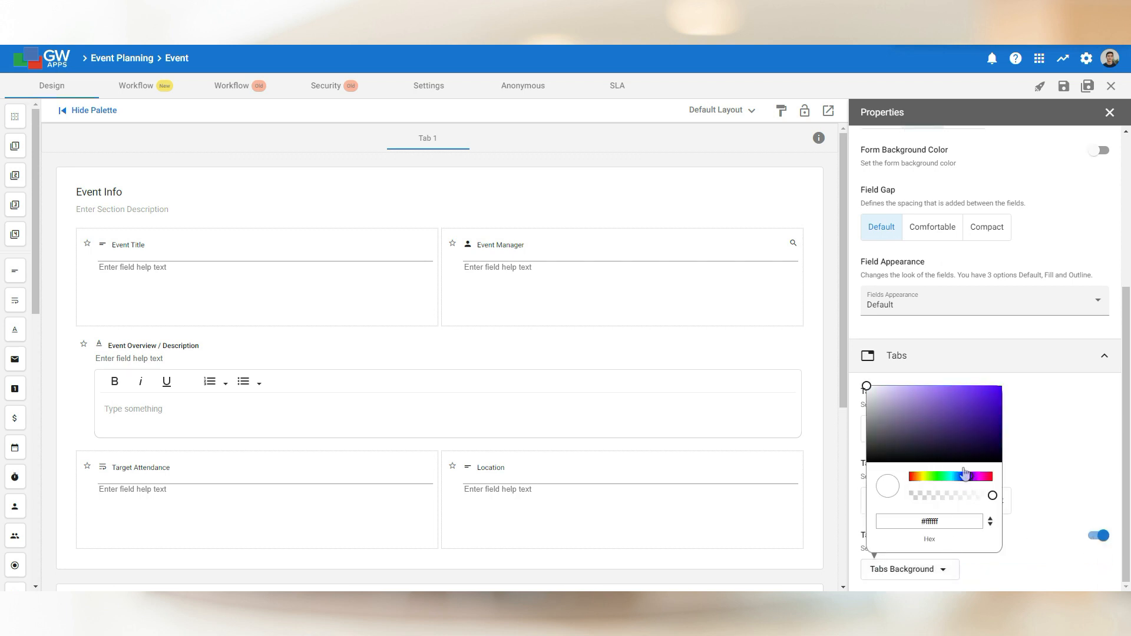
pyautogui.click(870, 387)
pyautogui.click(1079, 435)
pyautogui.moveTo(1129, 392); pyautogui.dragTo(1130, 248)
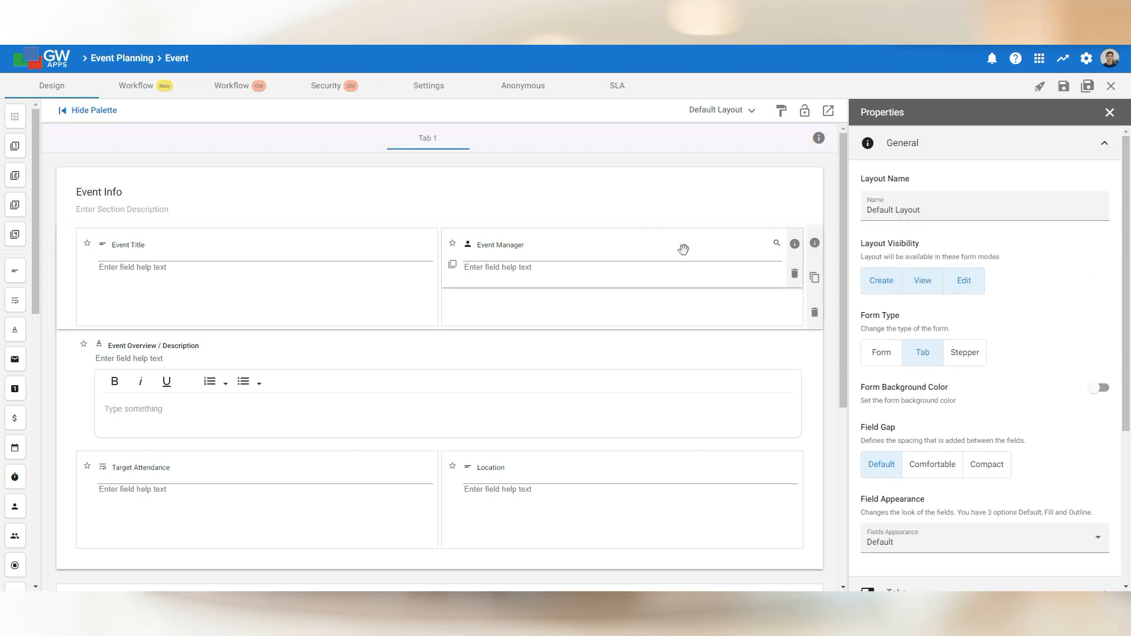
# - Open the tab settings and set the first tab's display name to "Event Info"
pyautogui.click(818, 139)
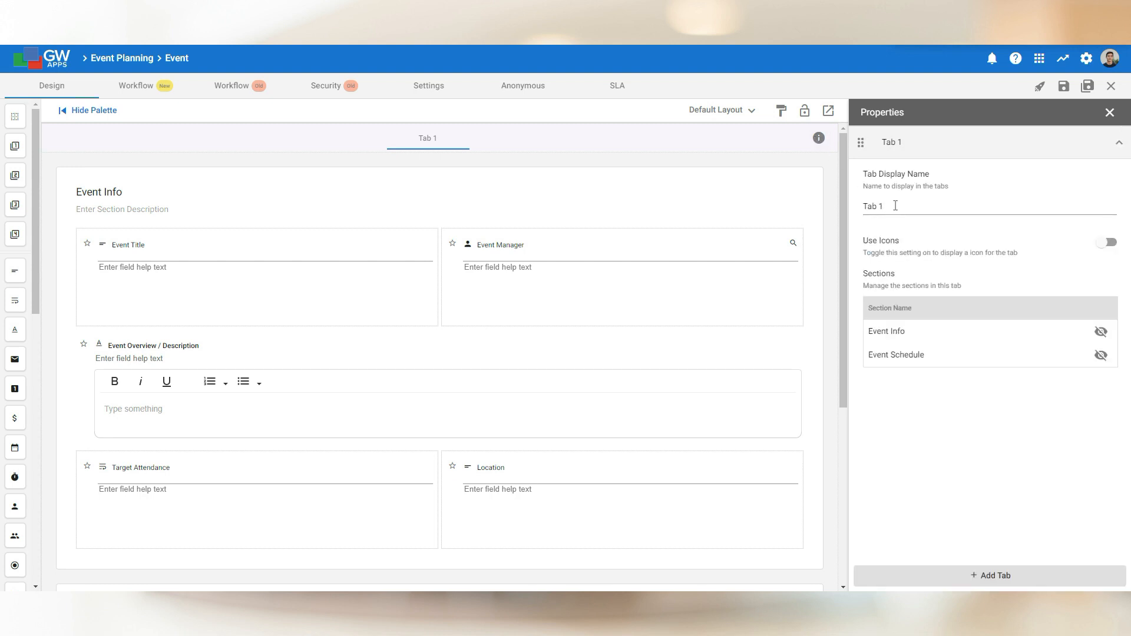
pyautogui.moveTo(884, 206); pyautogui.dragTo(869, 204)
pyautogui.write('Event Info')
# - Add a second tab with the display name "Tasks"
pyautogui.click(1001, 575)
pyautogui.moveTo(905, 242); pyautogui.dragTo(867, 239)
pyautogui.write('Tasks')
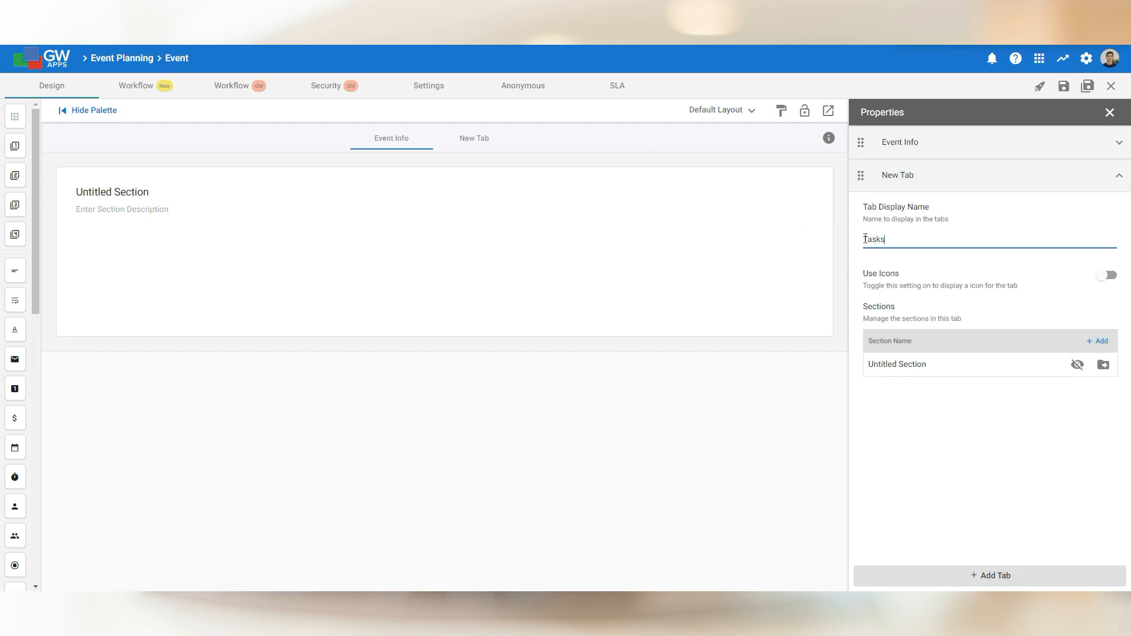
pyautogui.click(989, 486)
# - Add a third tab with the display name "Documents"
pyautogui.click(1007, 583)
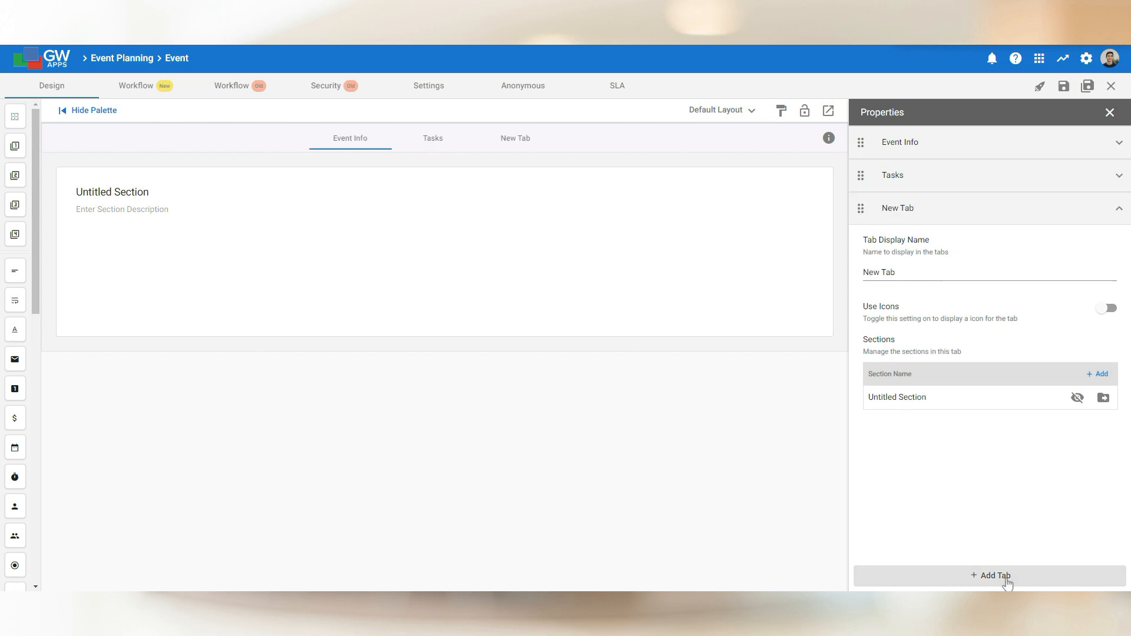
pyautogui.moveTo(904, 272); pyautogui.dragTo(860, 274)
pyautogui.write('Documents')
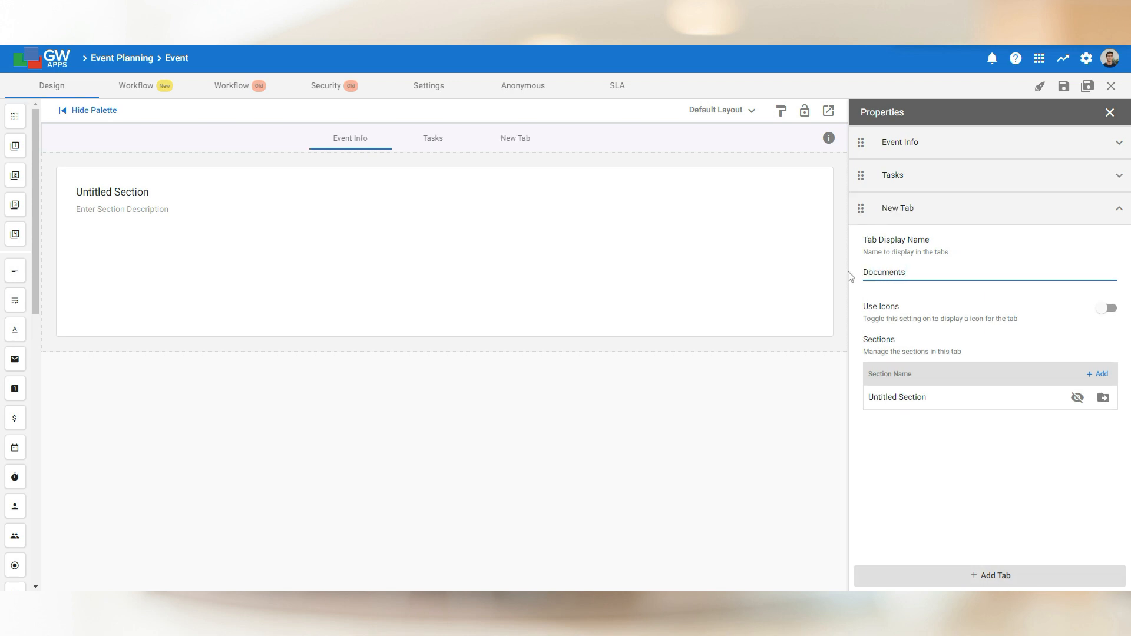
pyautogui.click(955, 474)
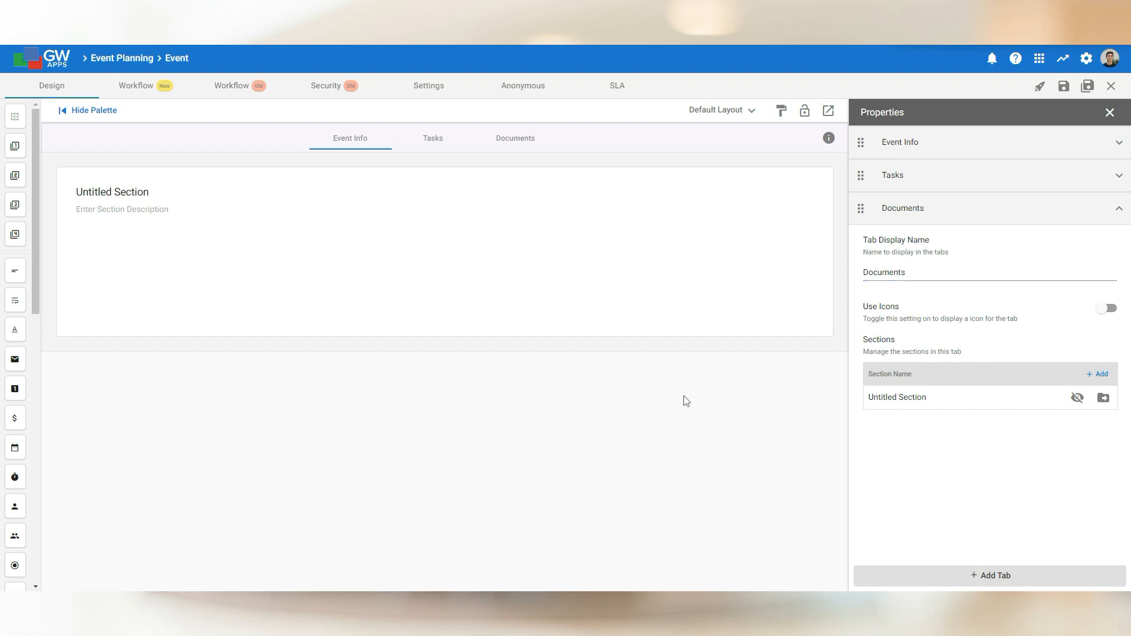
# - Title the untitled section on the Documents tab "Documents / Attachments"
pyautogui.click(515, 143)
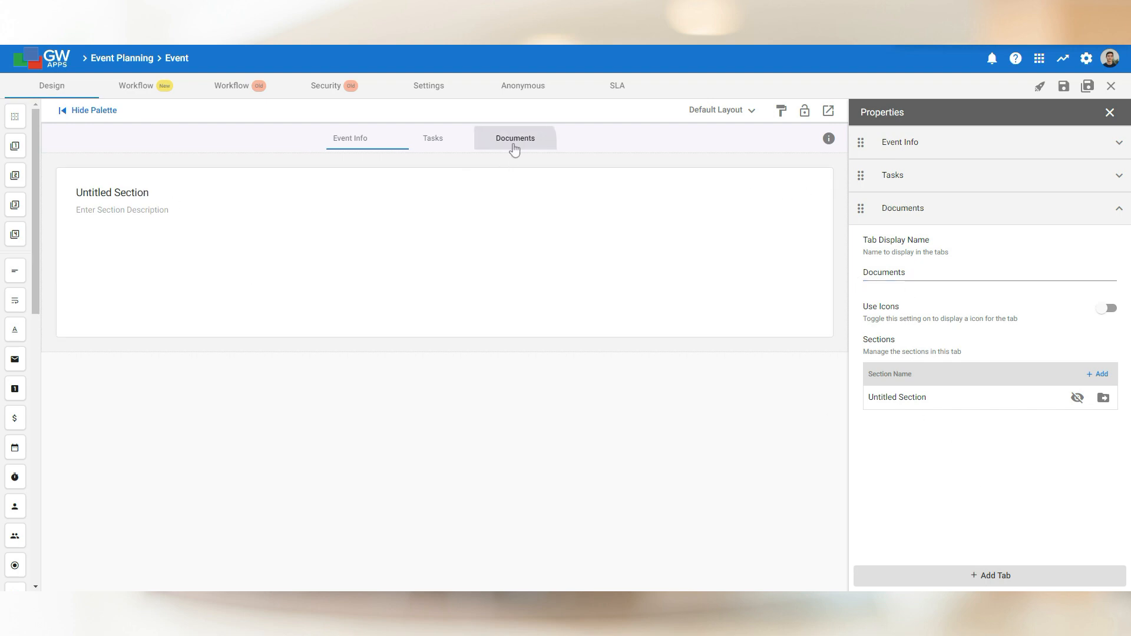
pyautogui.click(160, 193)
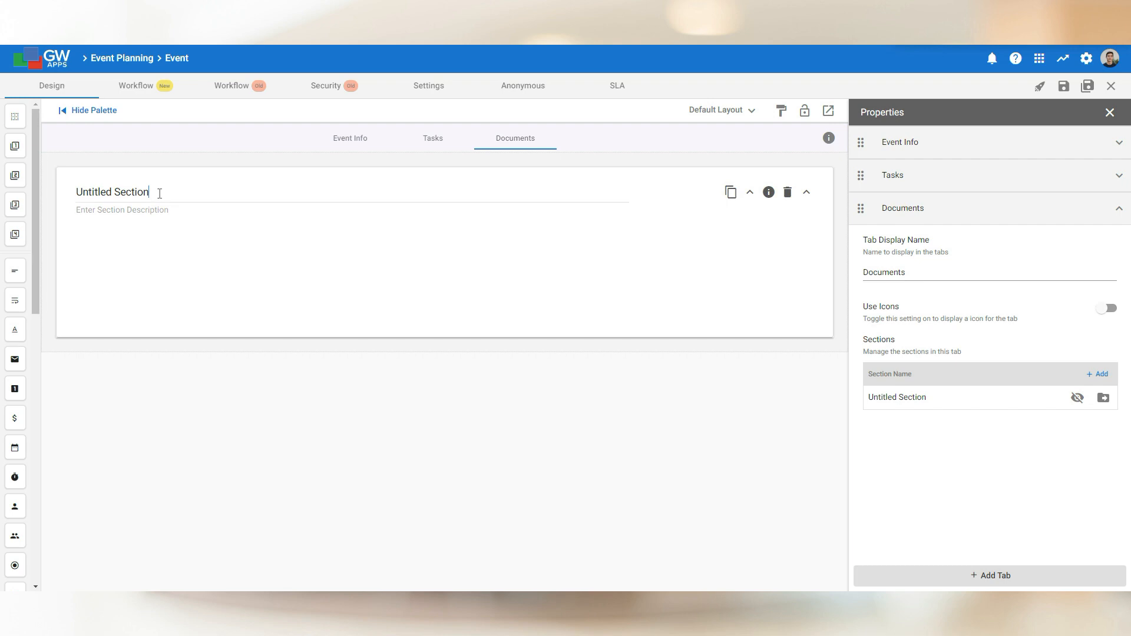
pyautogui.hotkey('ctrl', 'a')
pyautogui.write('Doc')
pyautogui.click(208, 423)
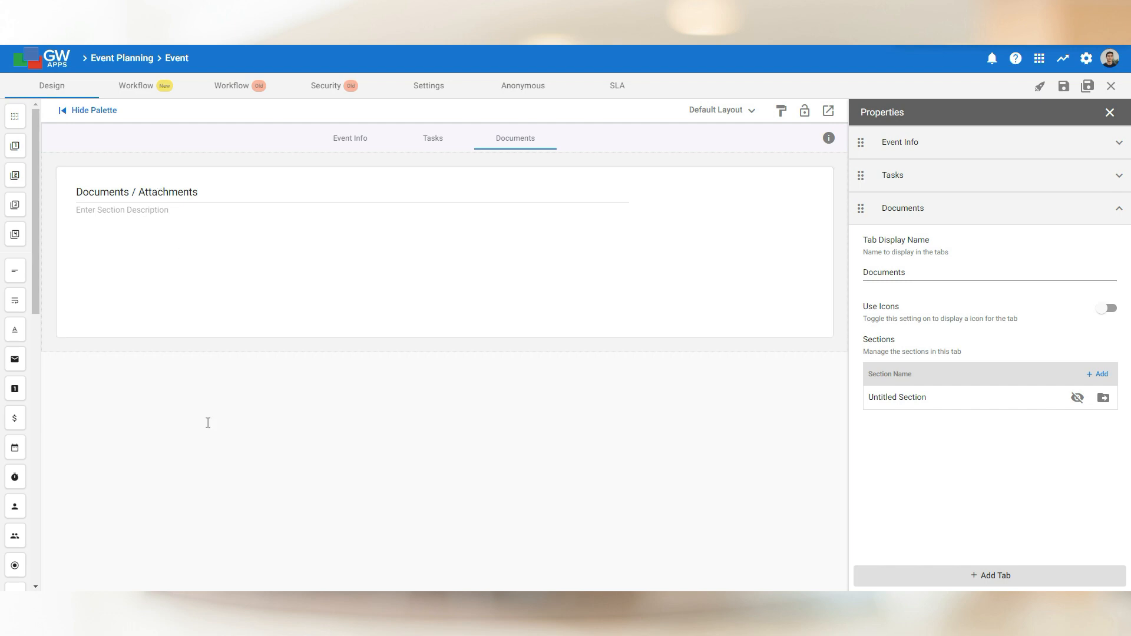
# - Add a two-column layout to the Documents / Attachments section with an Attachment field in the first column and a Drive Picker in the second
pyautogui.click(1111, 114)
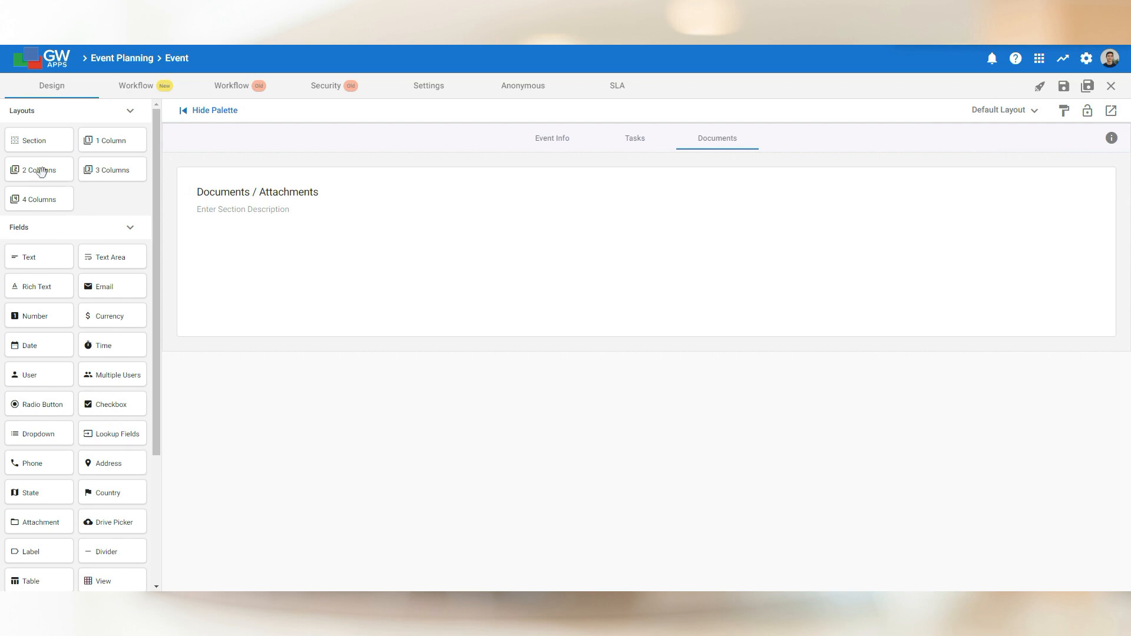
pyautogui.moveTo(40, 171); pyautogui.dragTo(324, 263)
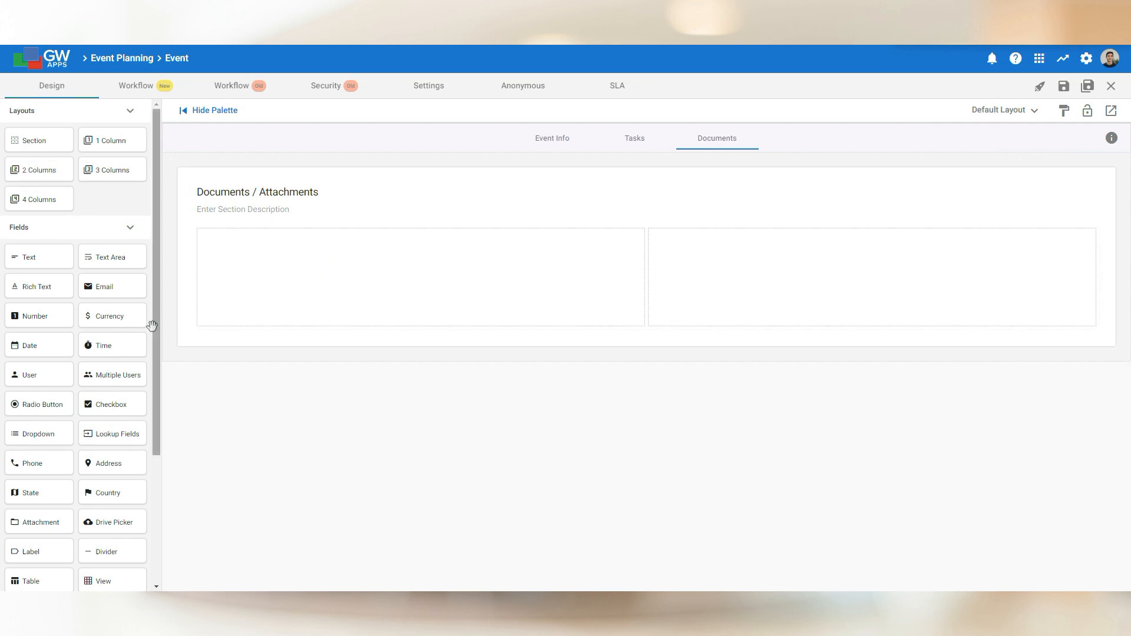
pyautogui.moveTo(152, 326); pyautogui.dragTo(155, 447)
pyautogui.moveTo(21, 354); pyautogui.dragTo(265, 285)
pyautogui.moveTo(109, 356); pyautogui.dragTo(780, 273)
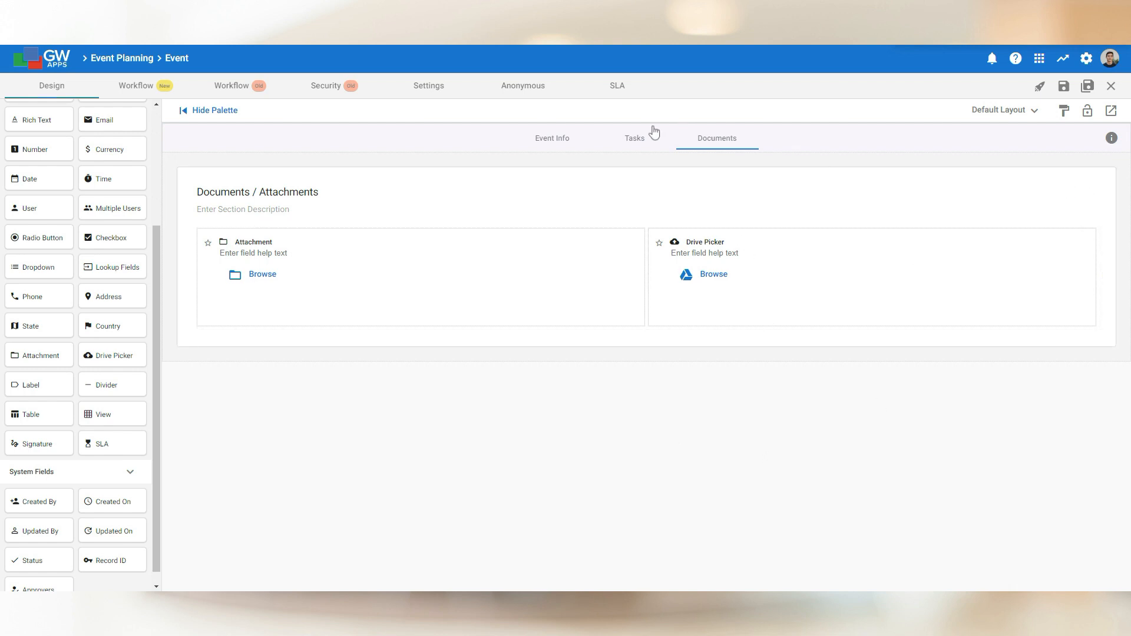
# - Title the untitled section on the Tasks tab "Tasks"
pyautogui.click(635, 141)
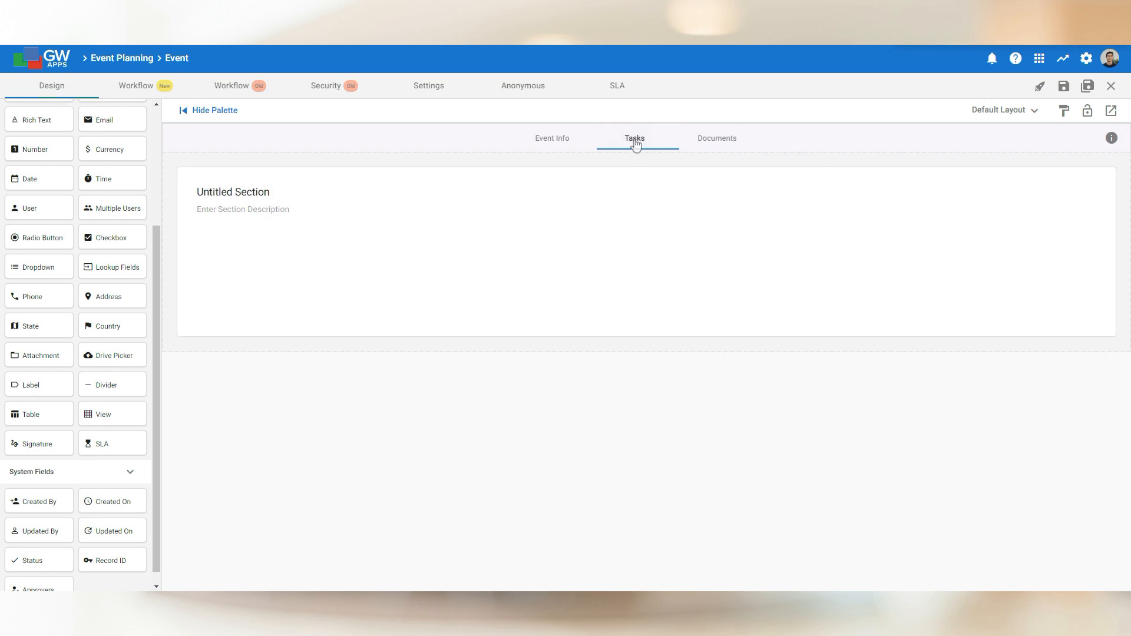
pyautogui.click(271, 194)
pyautogui.write('Tasks')
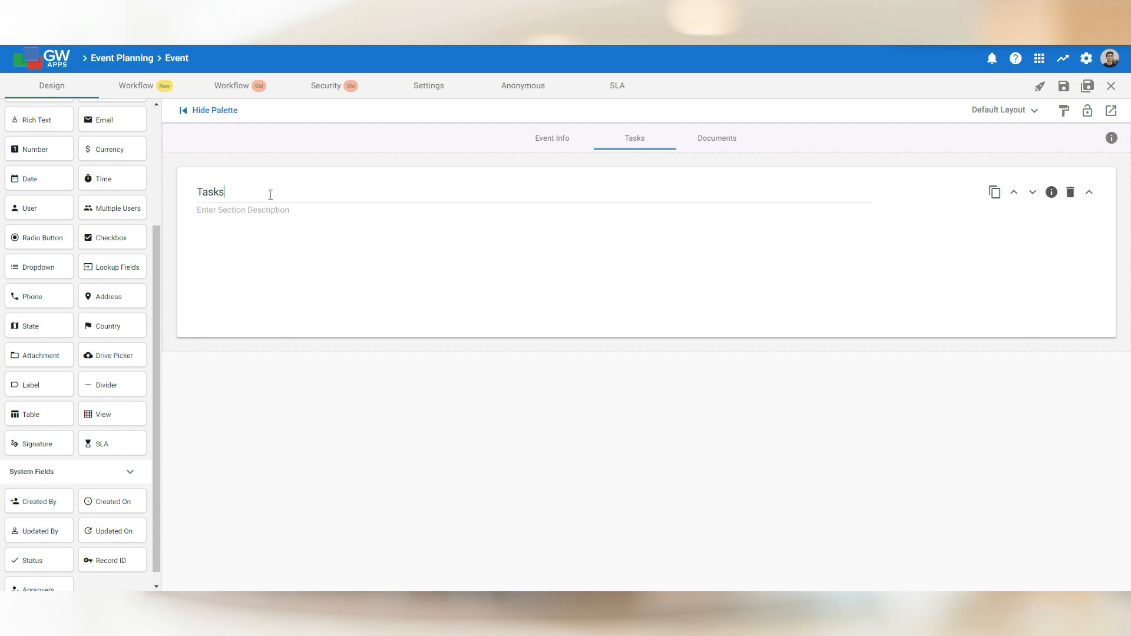
pyautogui.click(409, 435)
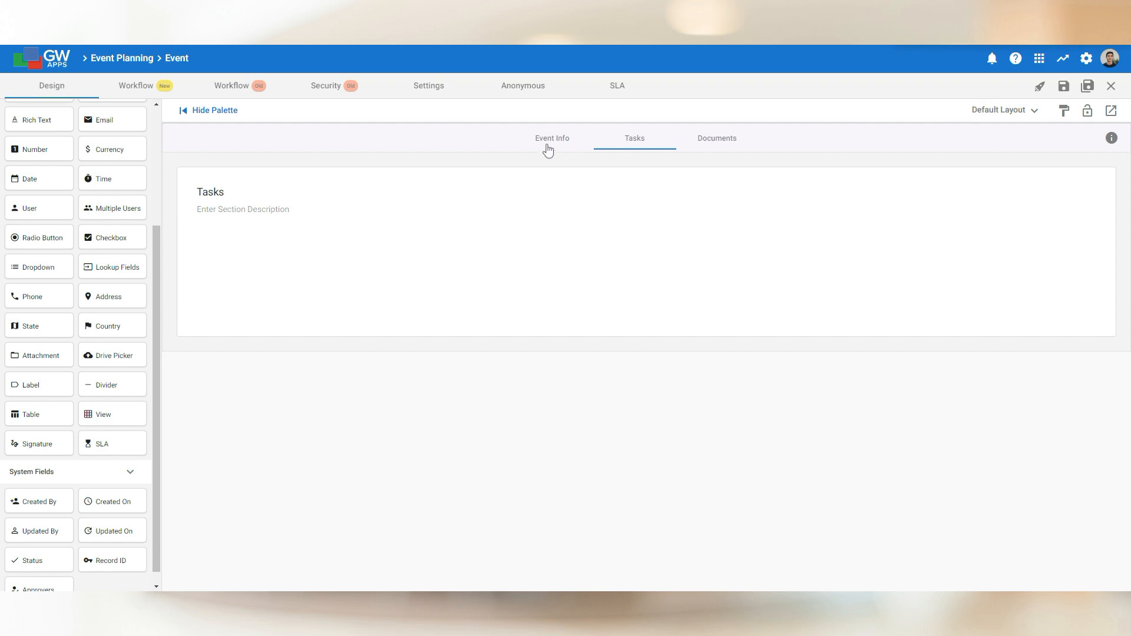
# - Set the Event form's width to Wide in its layout settings and save the form
pyautogui.click(441, 88)
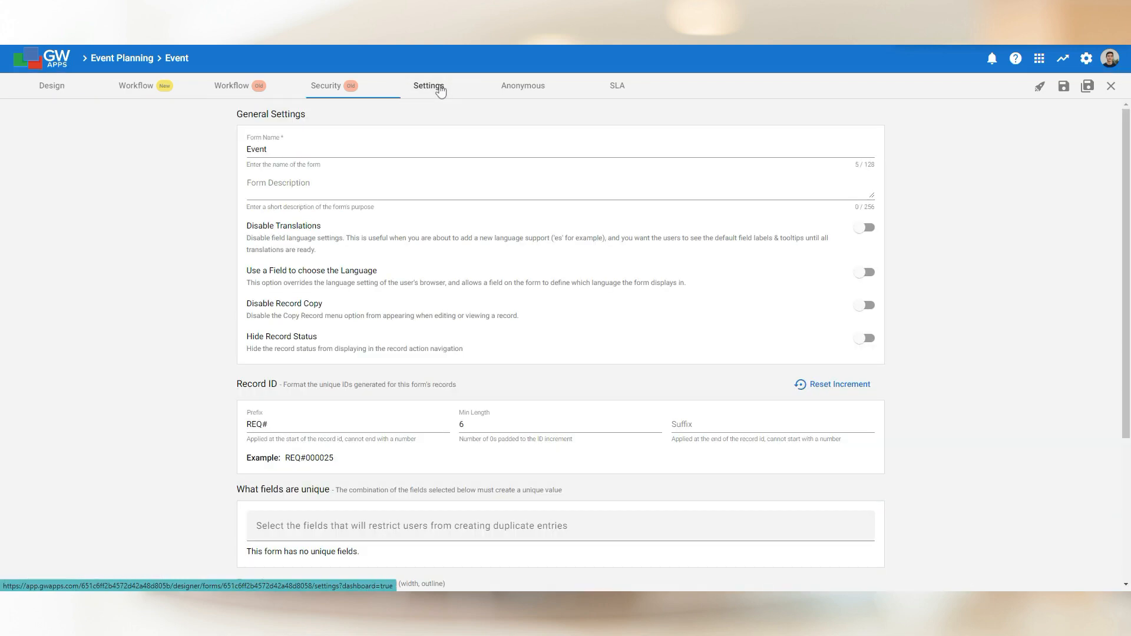
pyautogui.scroll(-3, 1130, 366)
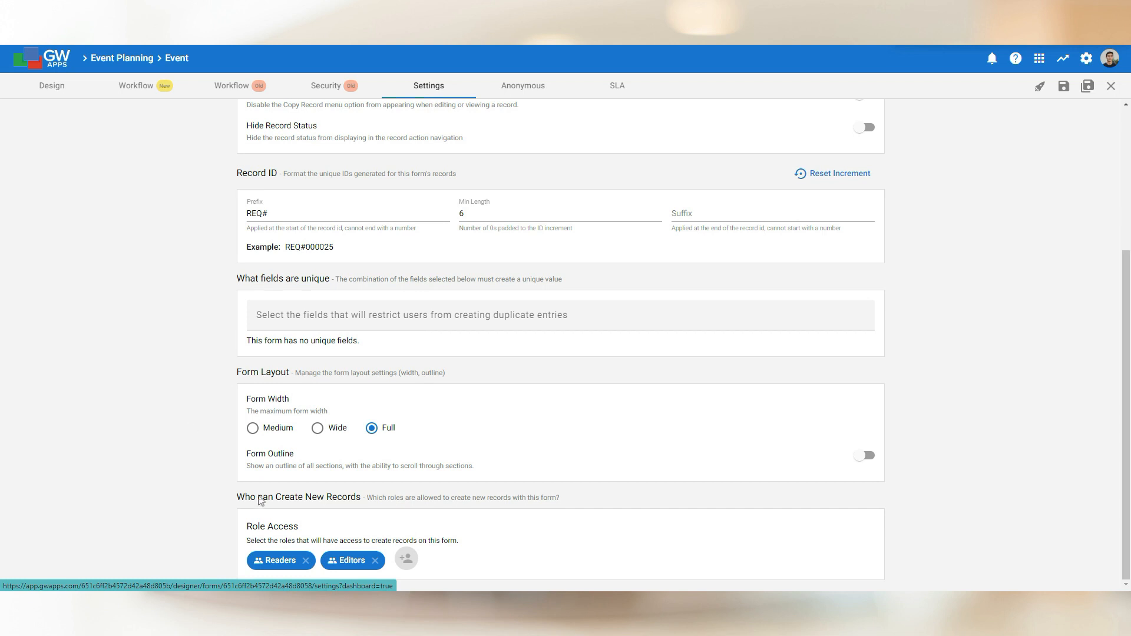
pyautogui.click(345, 438)
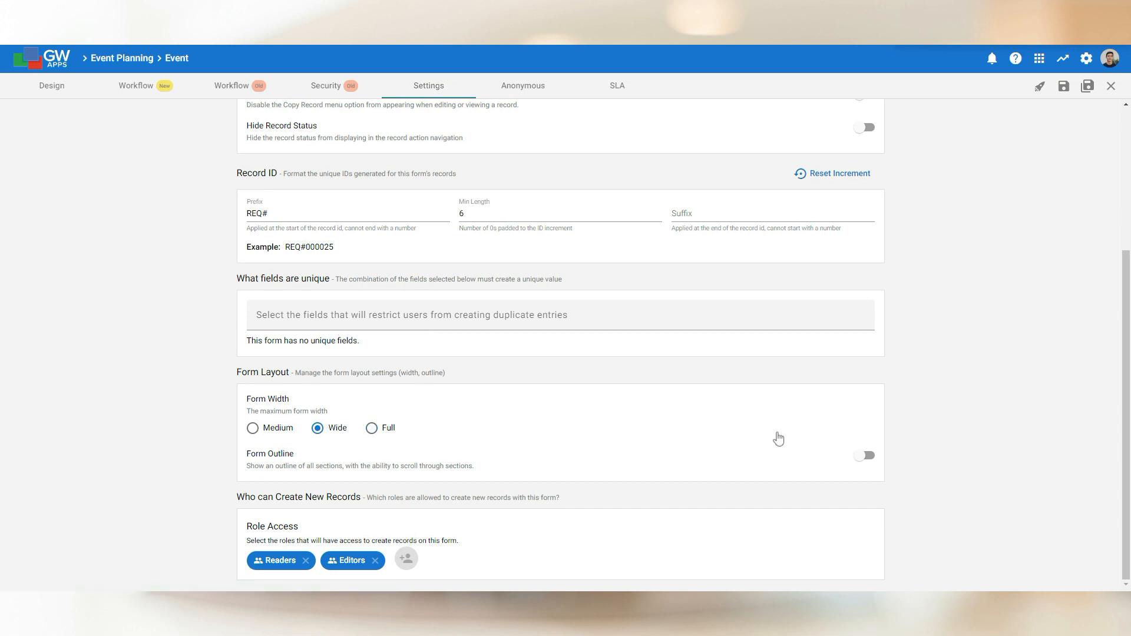
pyautogui.click(1064, 87)
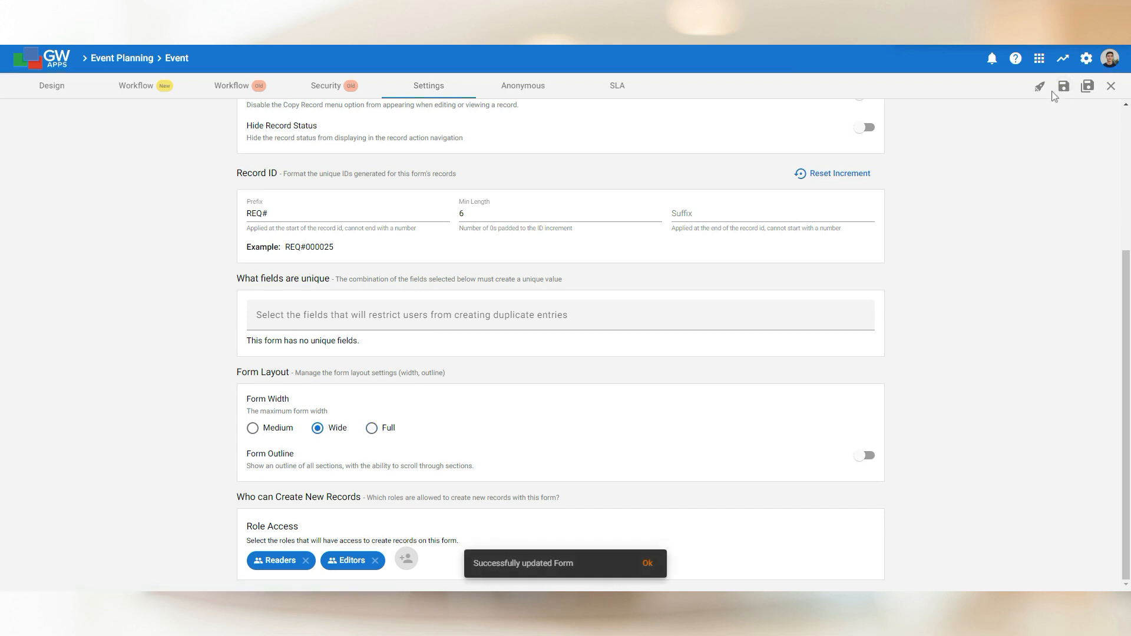
# - Launch the app and review the Tasks, Documents and Event Info tabs on a new Event record
pyautogui.click(1040, 89)
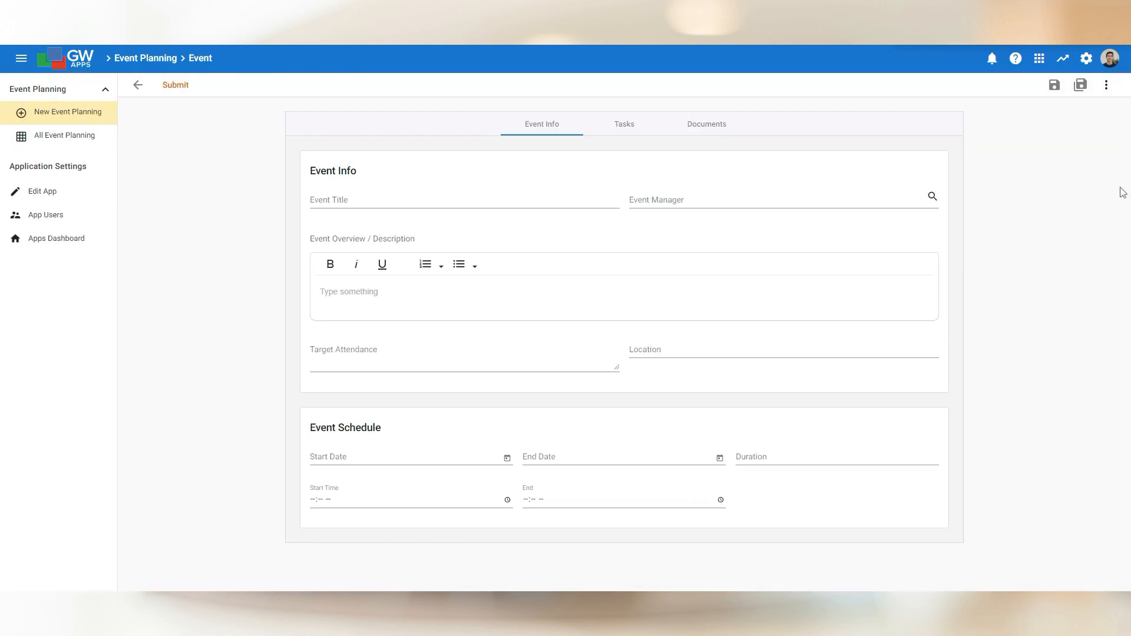
pyautogui.click(648, 122)
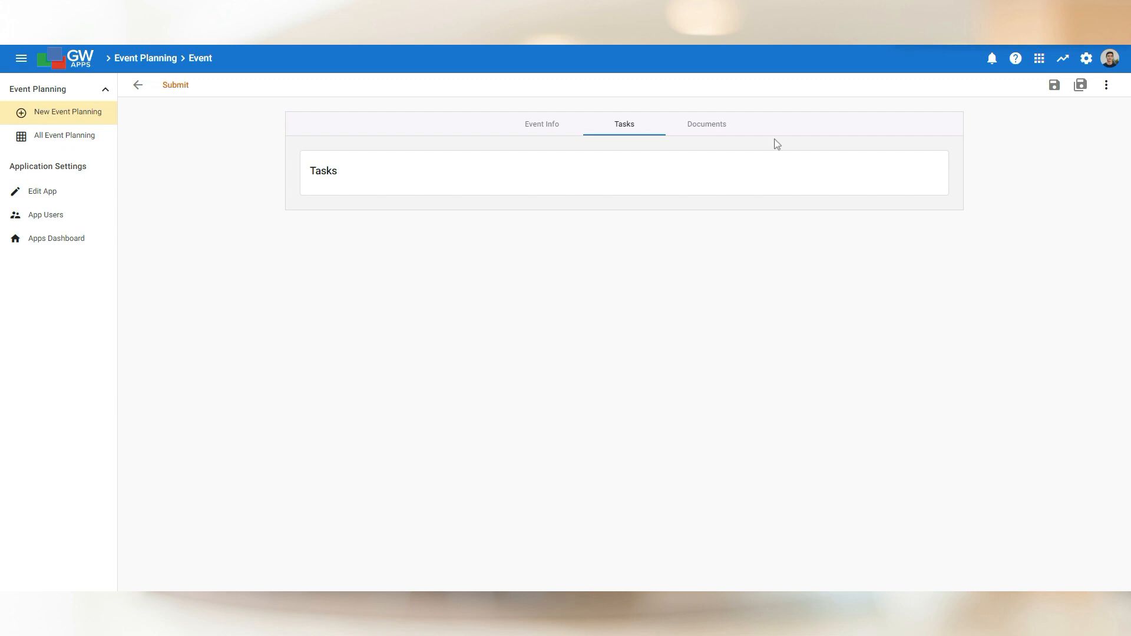
pyautogui.click(702, 125)
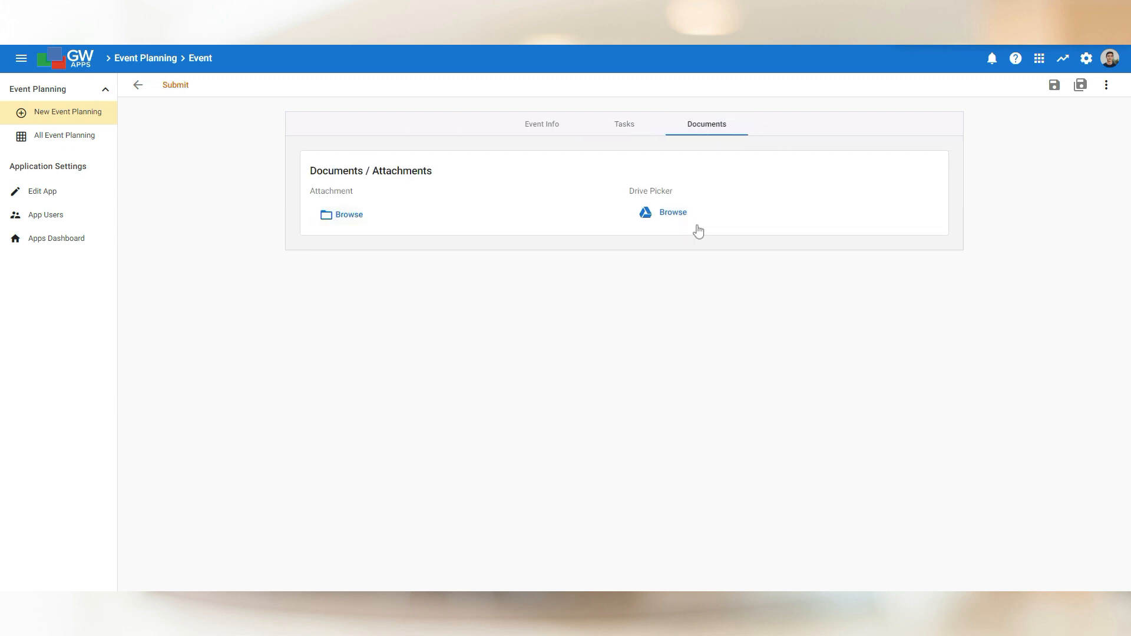
pyautogui.click(542, 127)
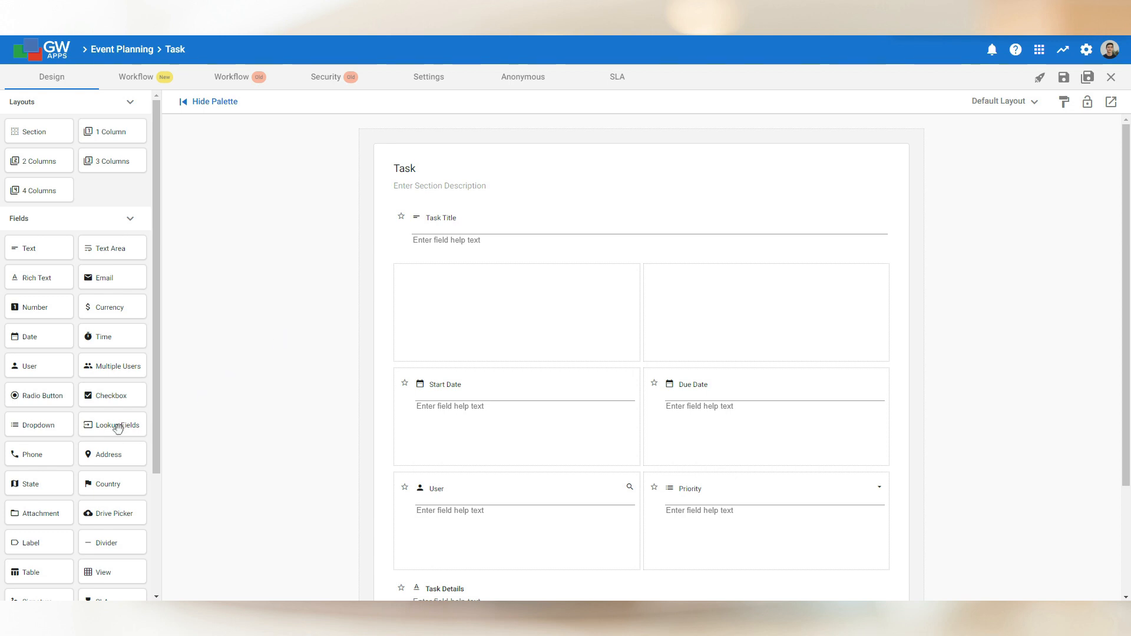
# - Add a lookup field in the first empty column below Task Title, with the Event form of the Event Planning app as its source
pyautogui.moveTo(117, 428); pyautogui.dragTo(451, 321)
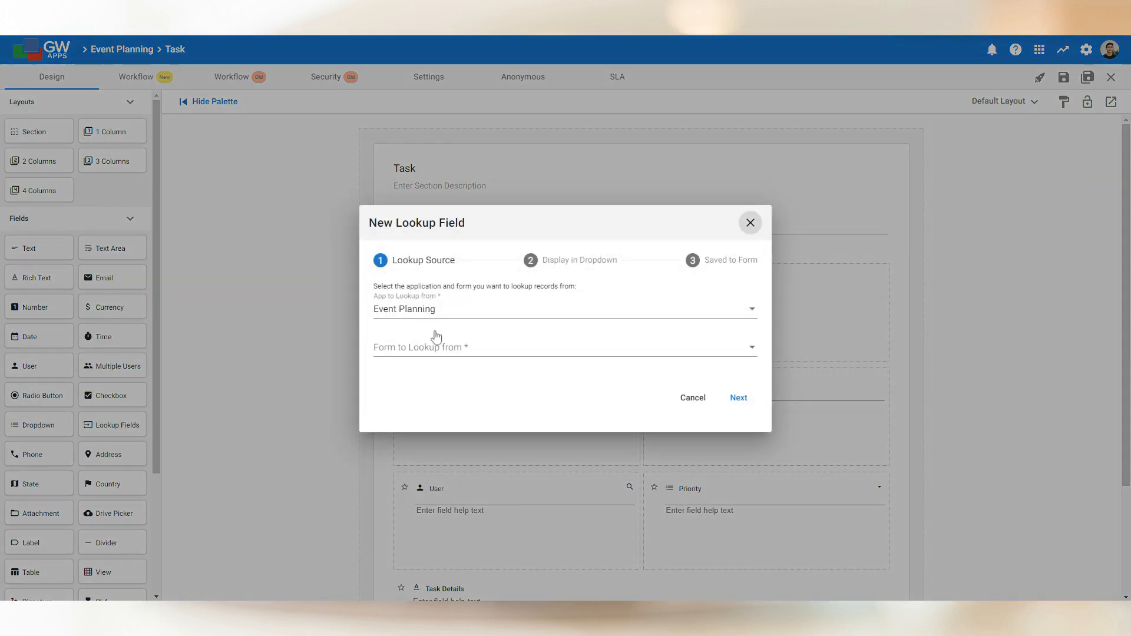
pyautogui.click(431, 348)
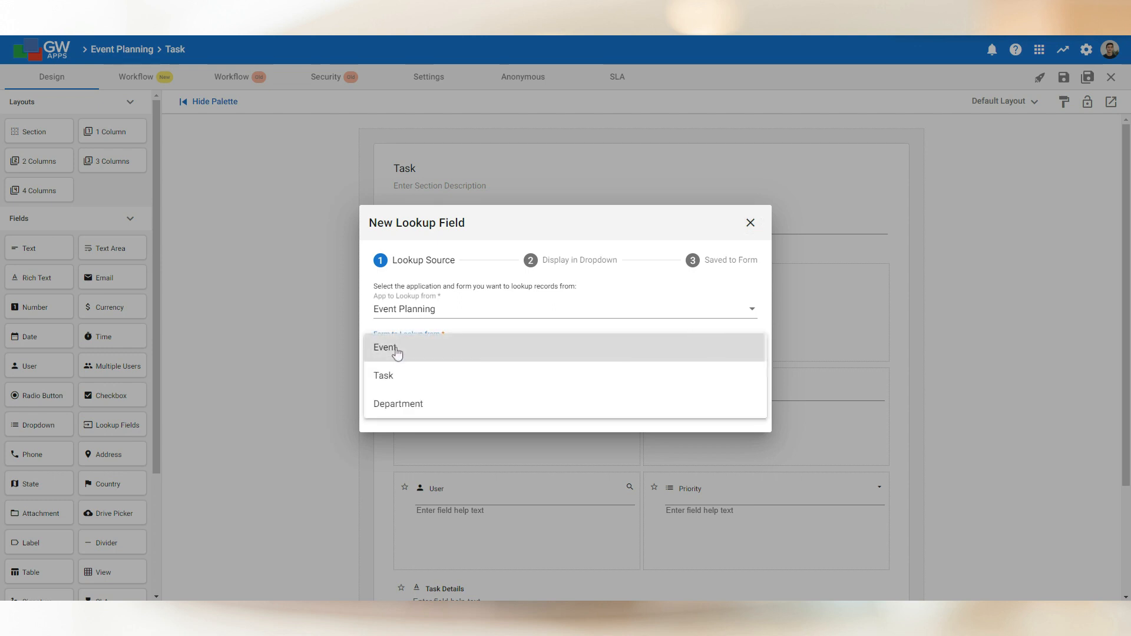
pyautogui.click(396, 352)
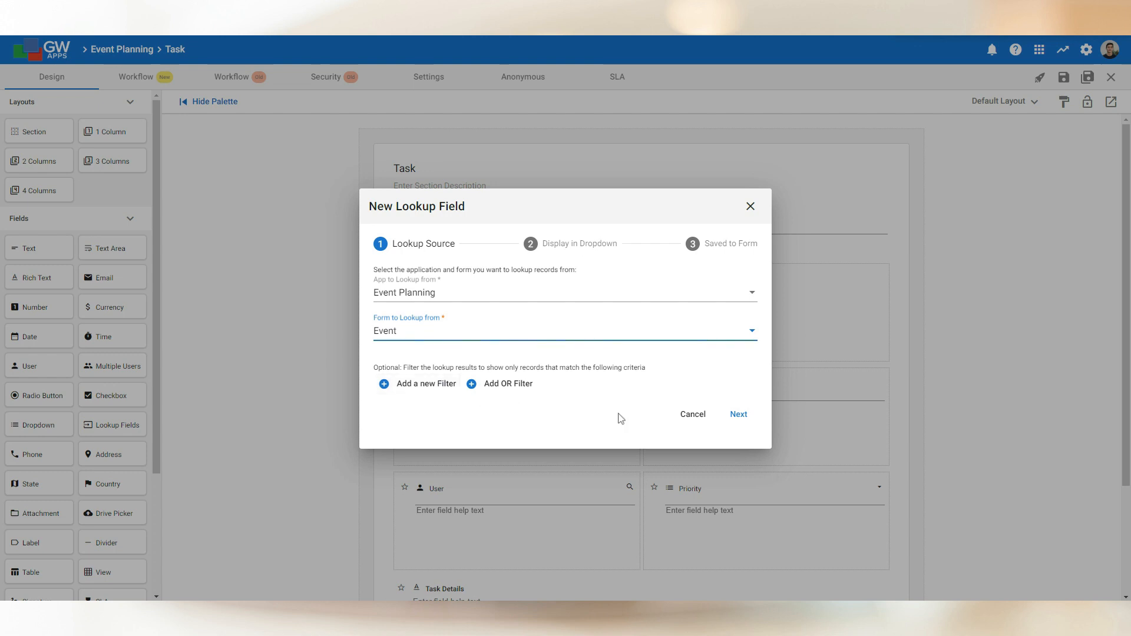
pyautogui.click(741, 416)
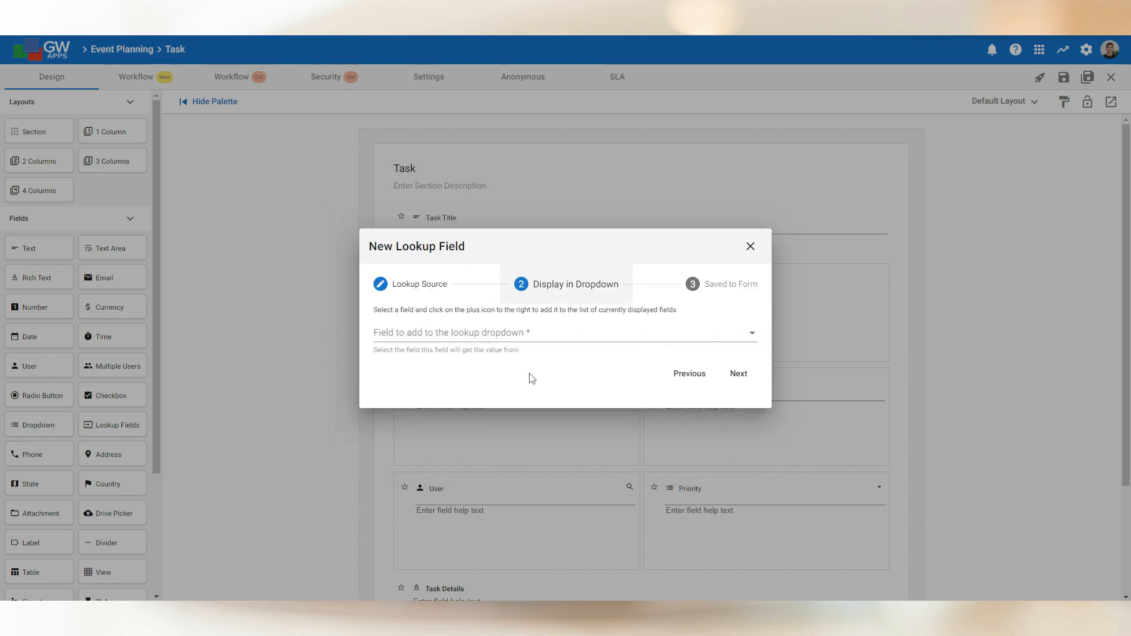
# - Choose Event Title and Start Date as the fields to display in the lookup dropdown
pyautogui.click(453, 337)
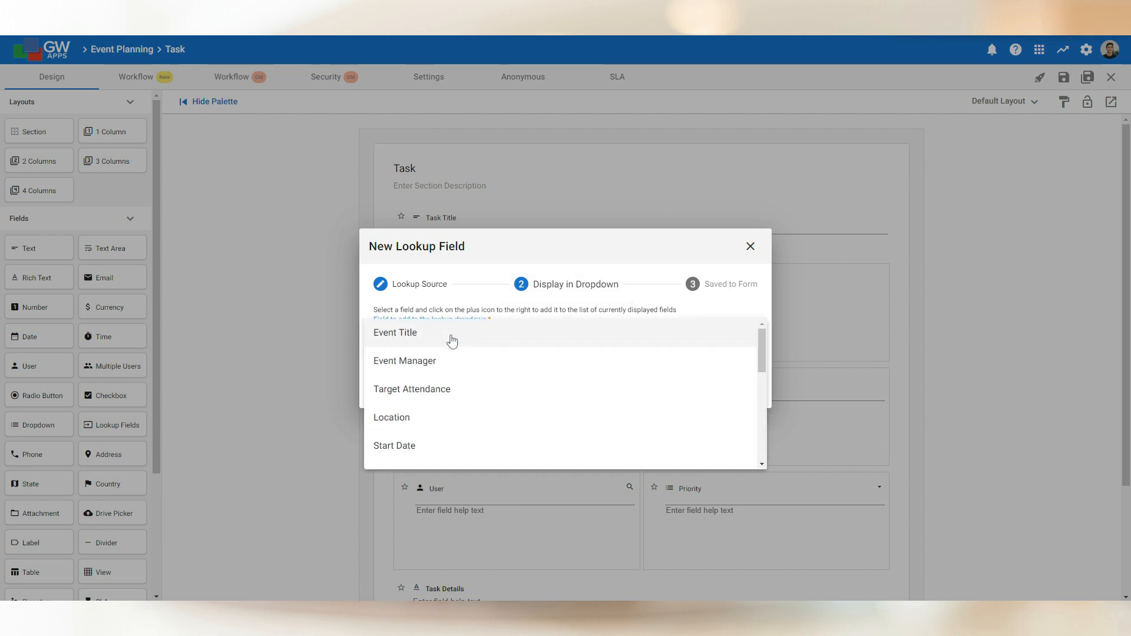
pyautogui.click(383, 339)
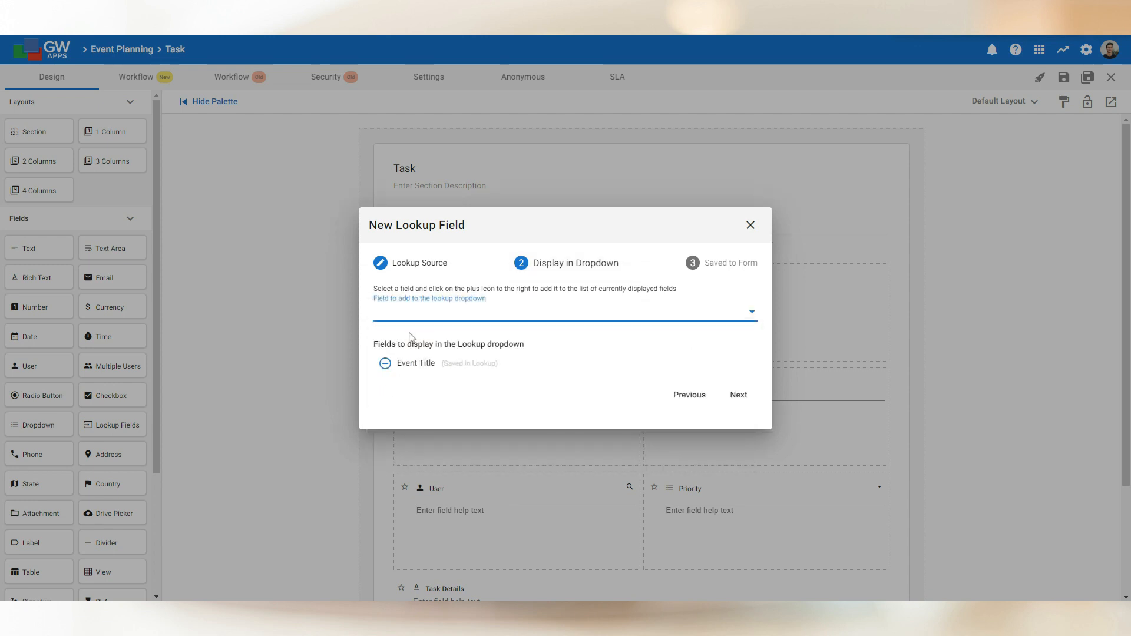
pyautogui.click(437, 321)
pyautogui.click(412, 399)
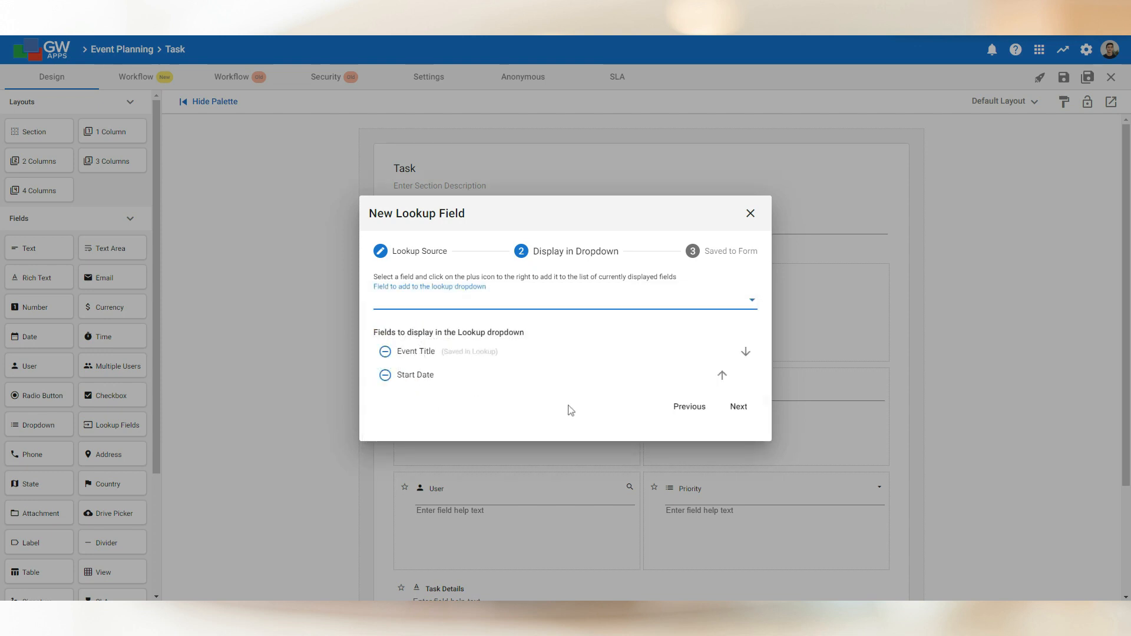
pyautogui.click(737, 409)
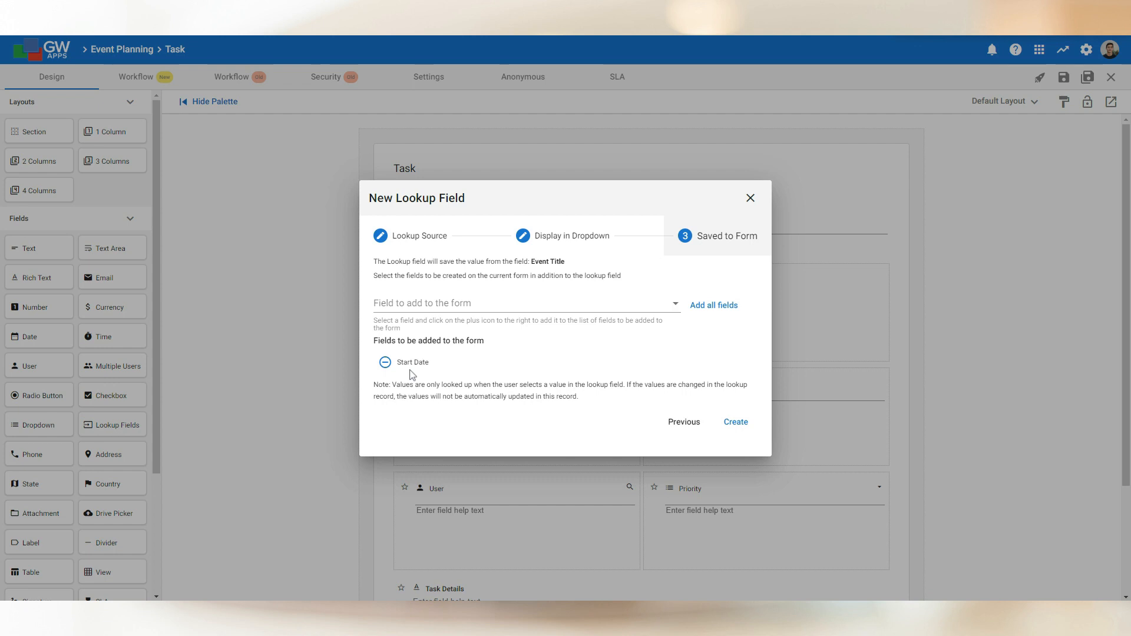
# - Remove Start Date from the fields saved to the Task form and create the lookup field
pyautogui.doubleClick(385, 362)
pyautogui.click(386, 363)
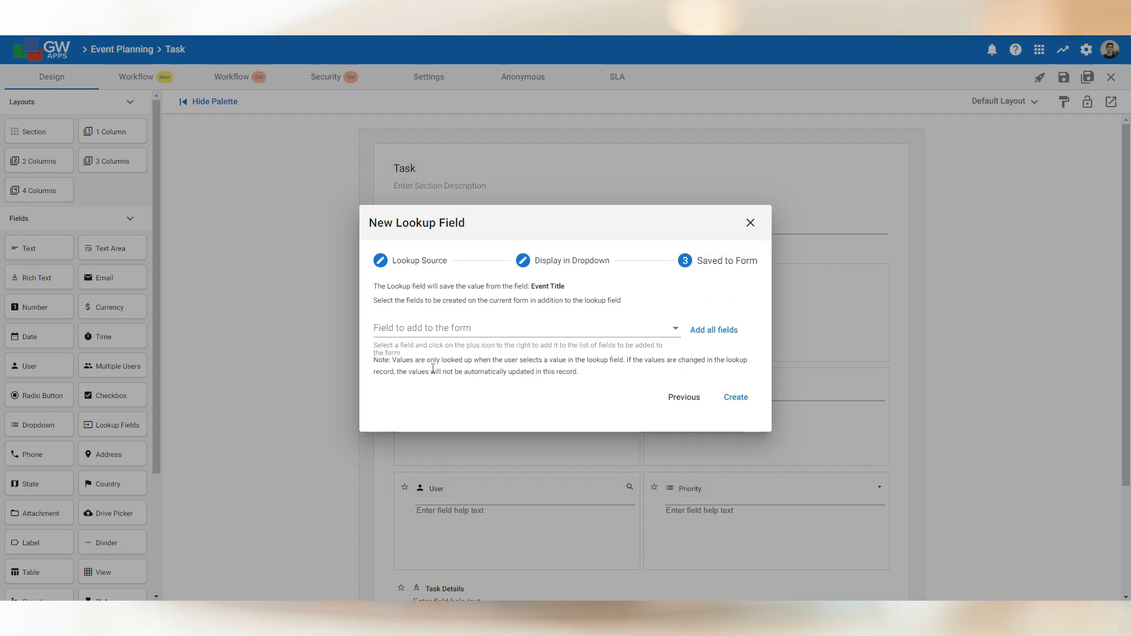
pyautogui.click(741, 400)
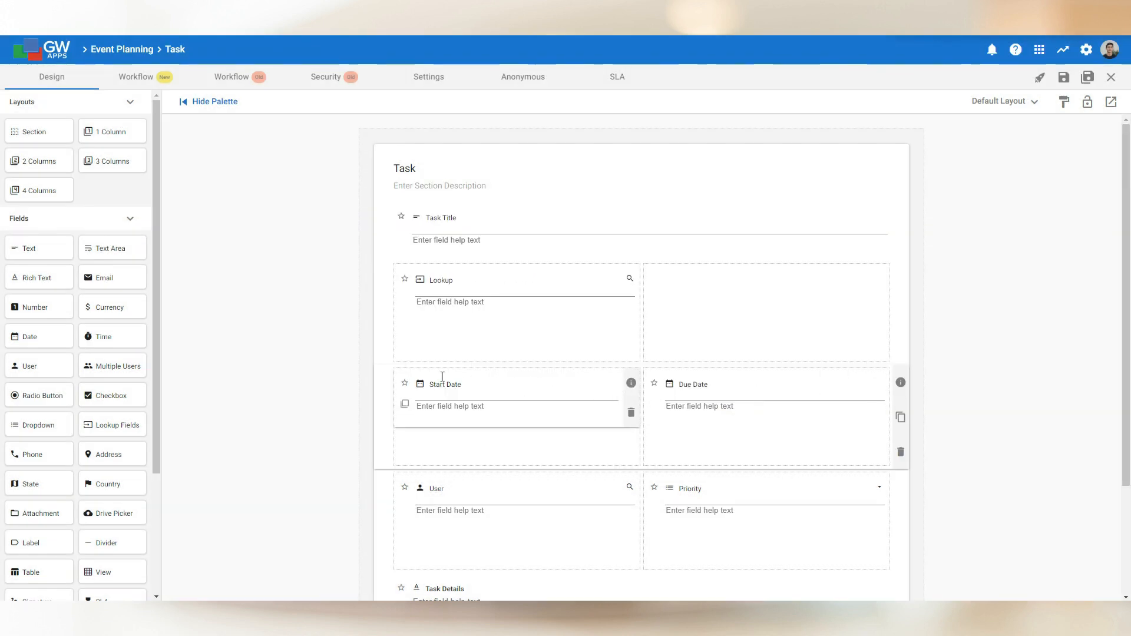
# - Rename the new lookup field on the Task form to "Event"
pyautogui.click(458, 282)
pyautogui.doubleClick(457, 282)
pyautogui.write('Event')
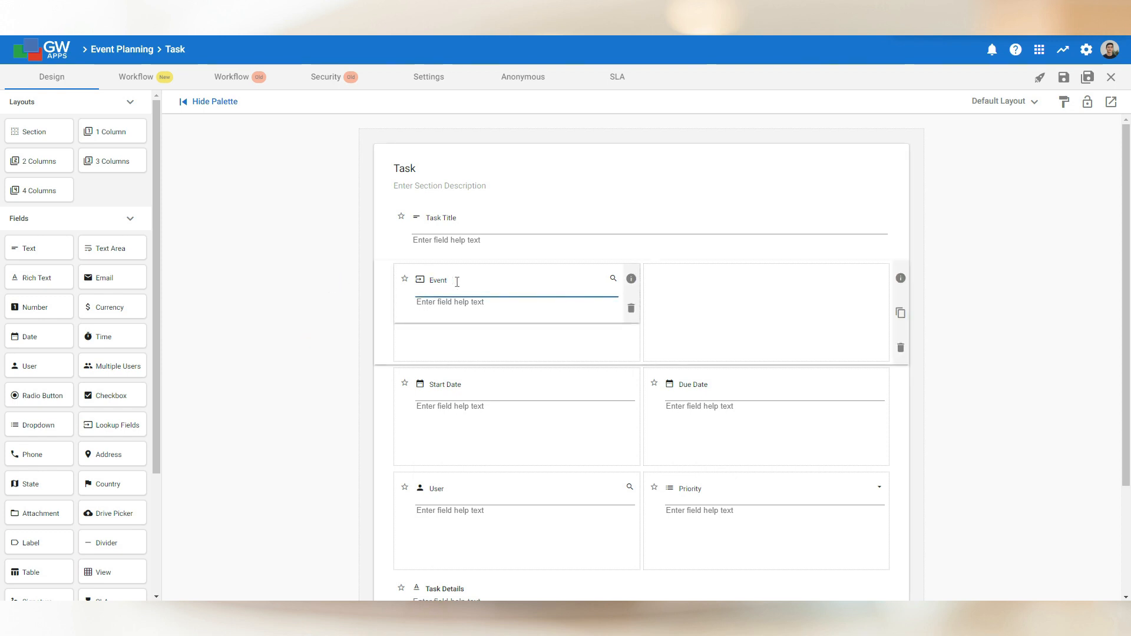
pyautogui.click(334, 314)
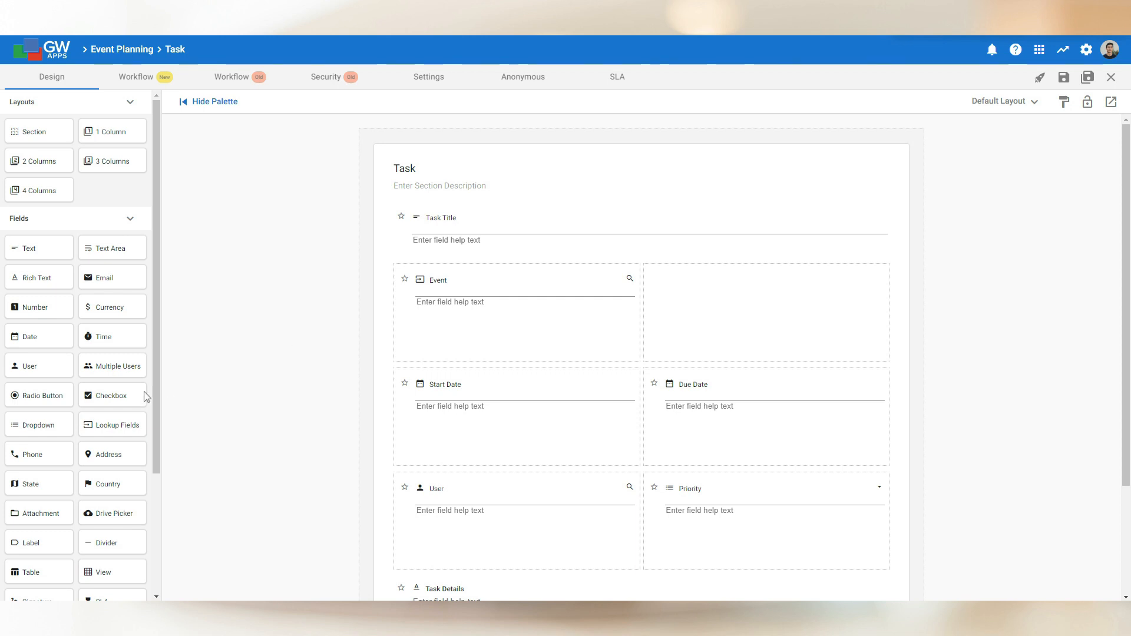
# - Add a Dropdown field in the empty column beside Event and enable looking up its options from another form
pyautogui.moveTo(36, 424); pyautogui.dragTo(730, 304)
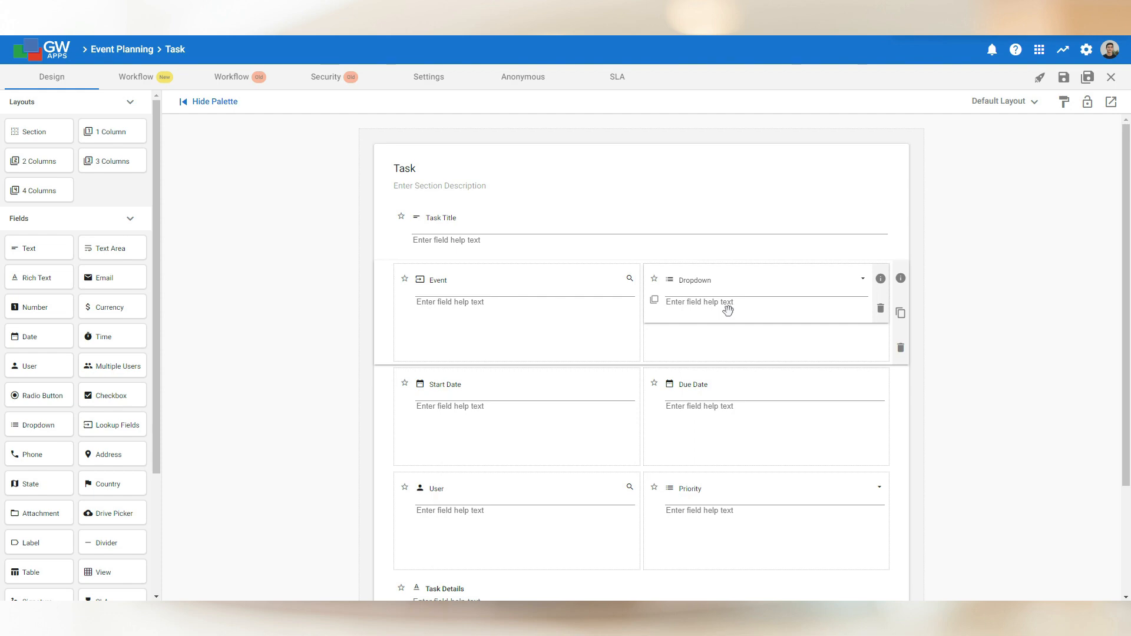
pyautogui.click(881, 280)
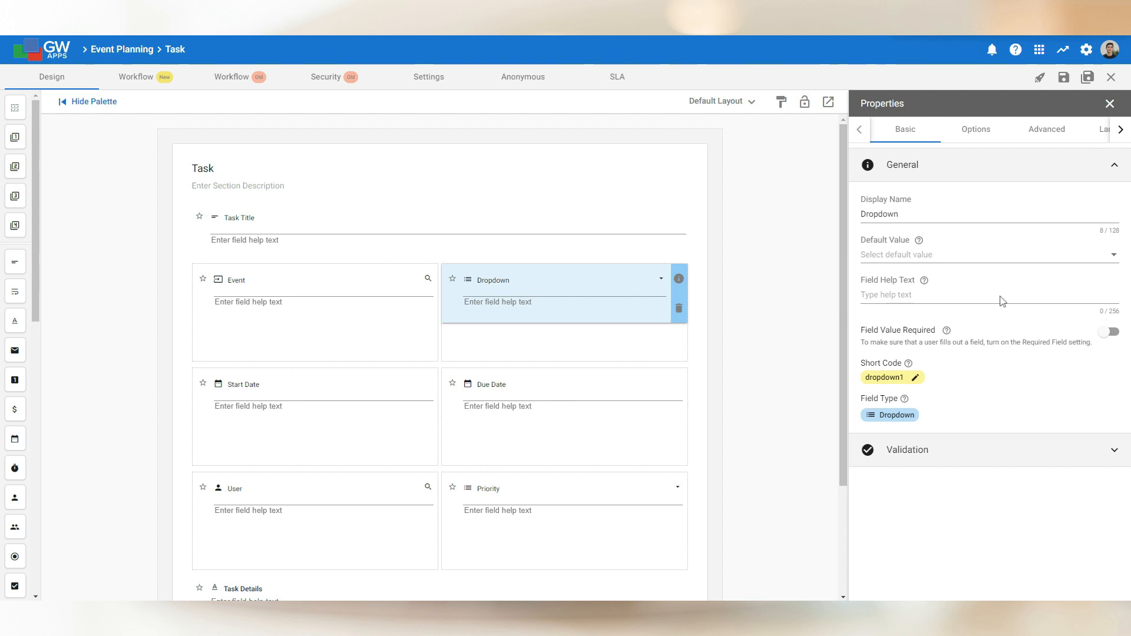
pyautogui.click(977, 140)
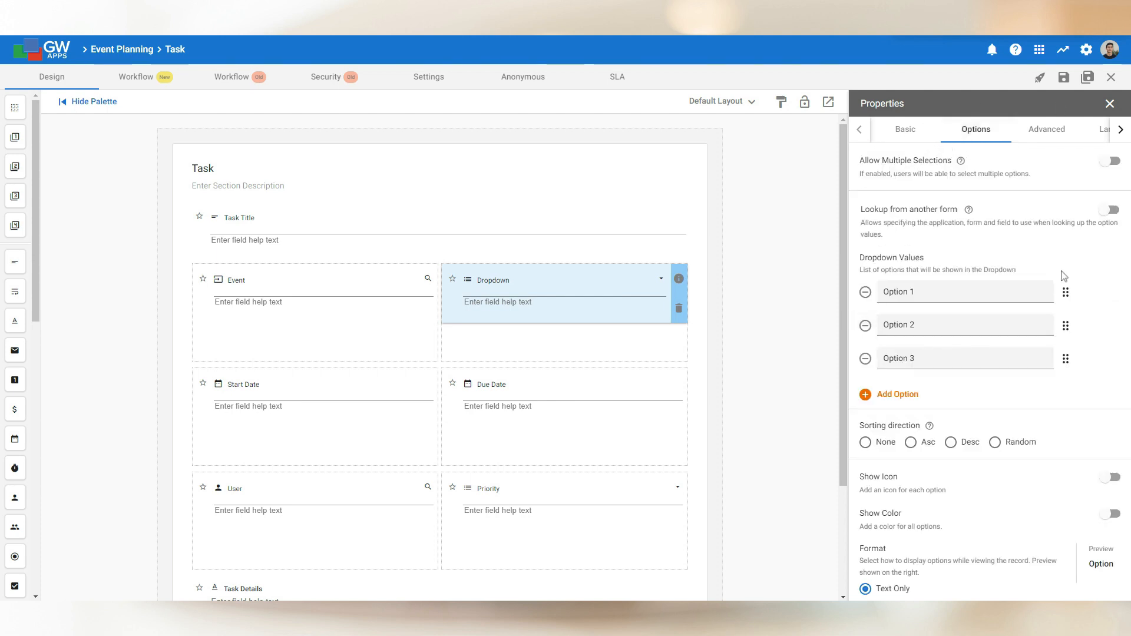
pyautogui.click(948, 293)
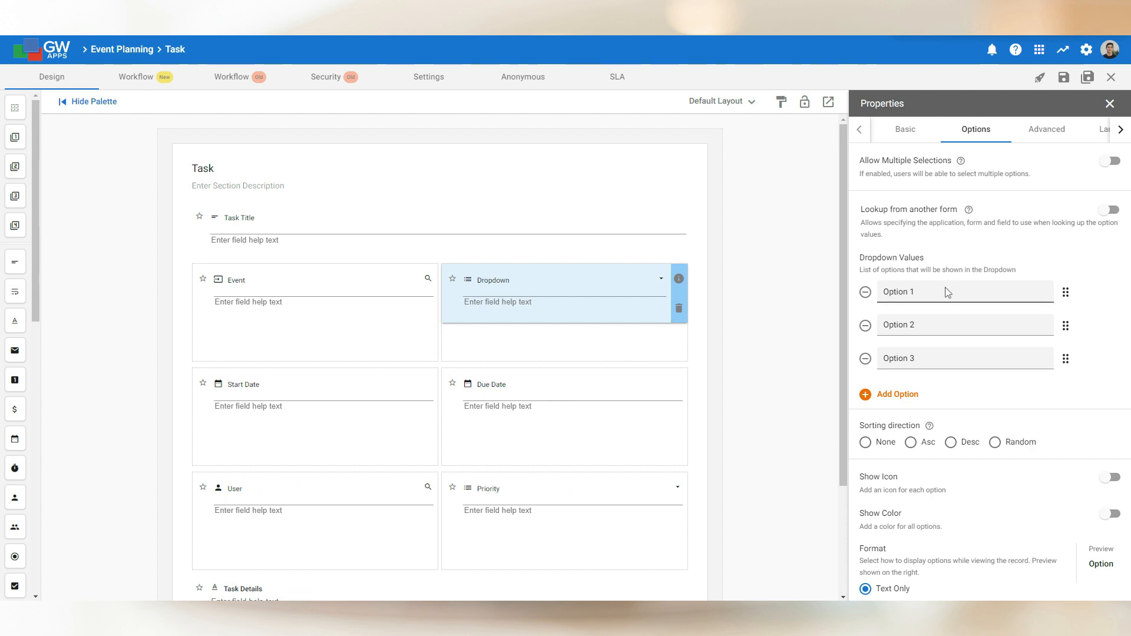
pyautogui.click(938, 325)
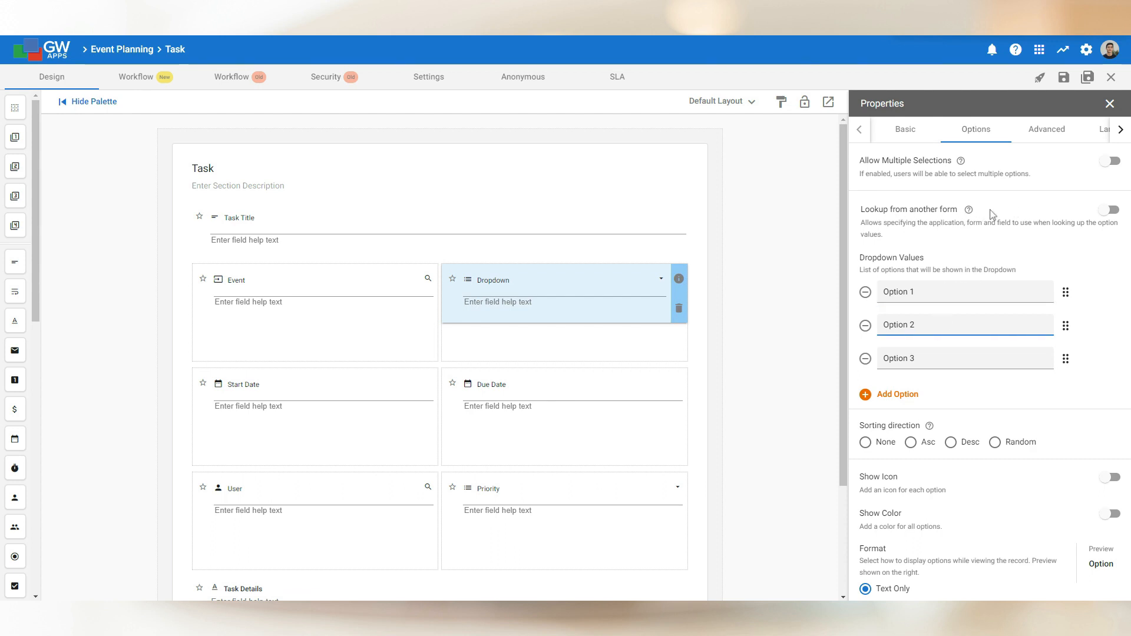
pyautogui.click(1114, 213)
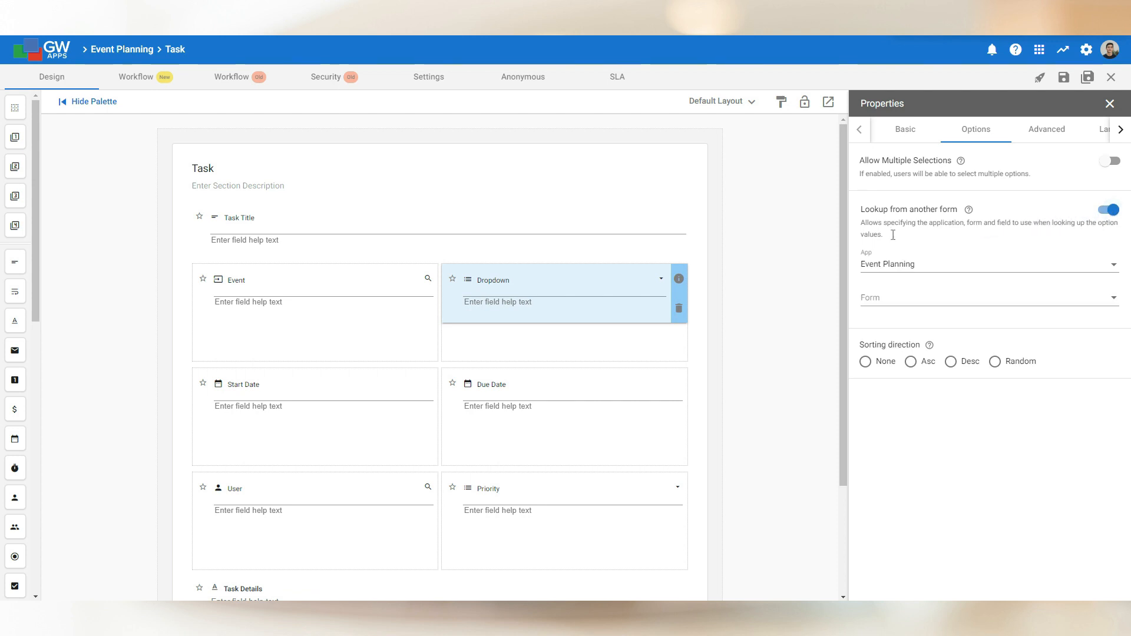
# - Set the dropdown to look up its options from the Department form's Department field, sorted in ascending order
pyautogui.click(893, 298)
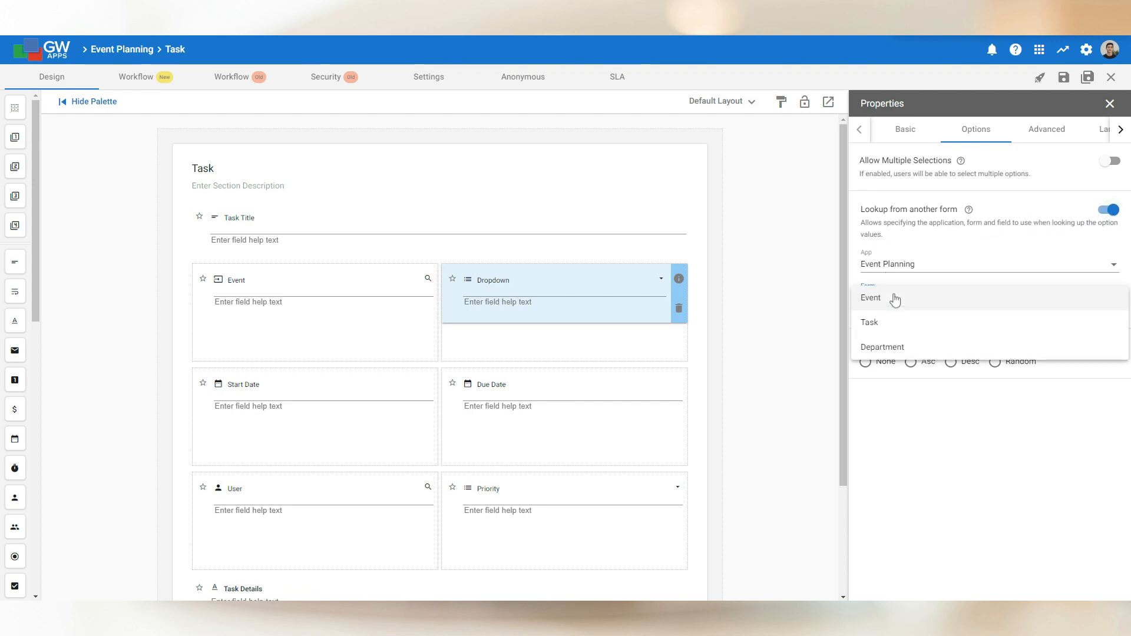
pyautogui.click(888, 349)
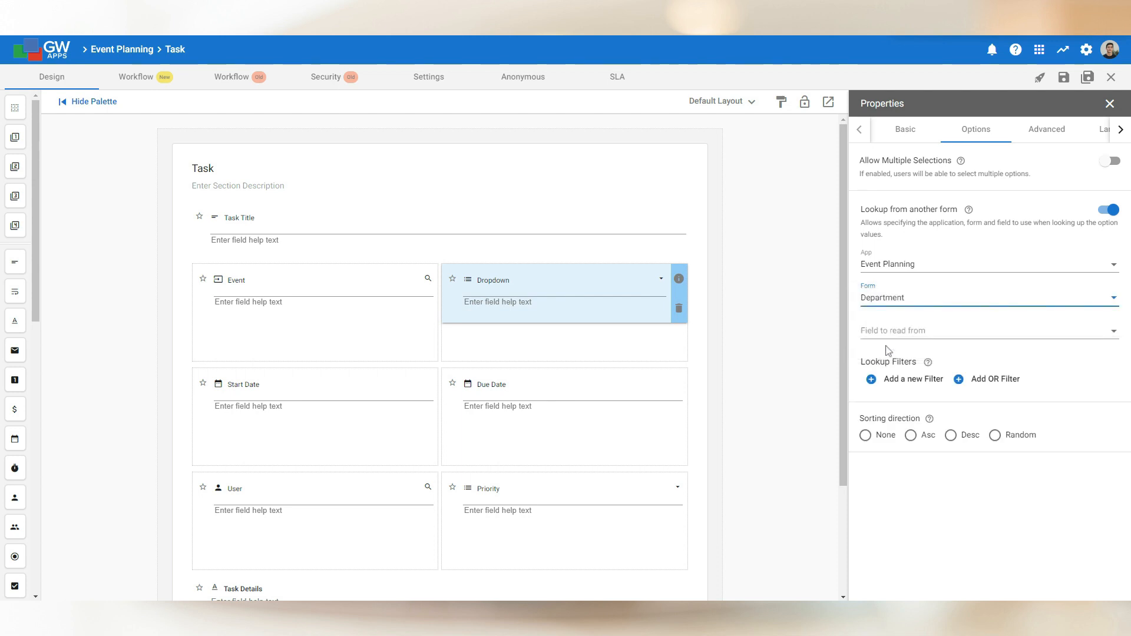
pyautogui.click(891, 332)
pyautogui.click(911, 333)
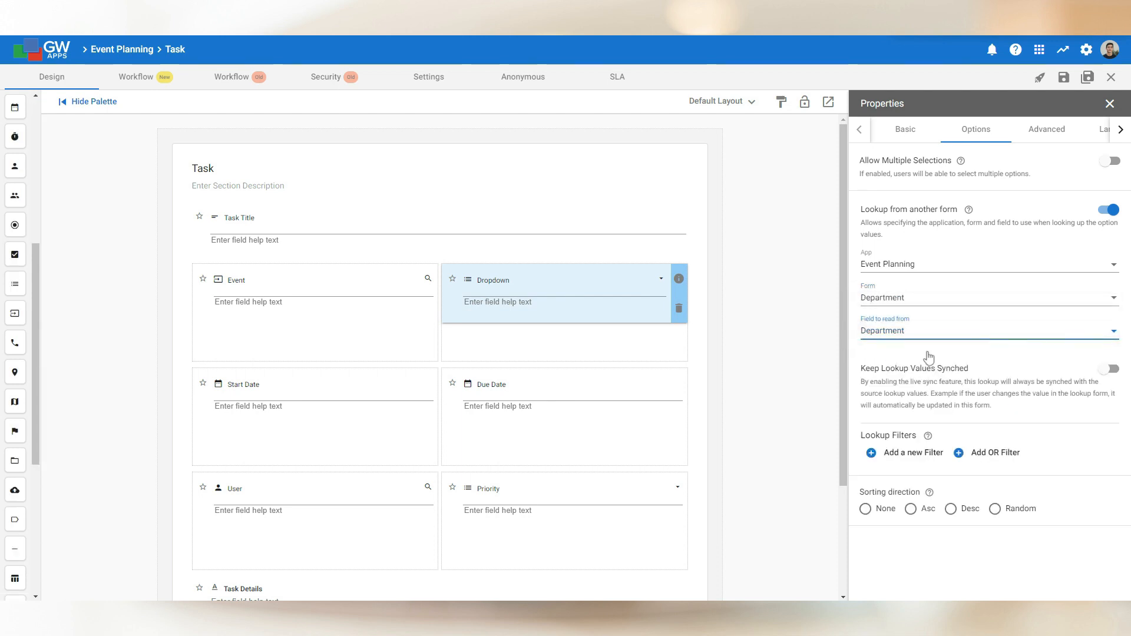
pyautogui.click(923, 328)
pyautogui.click(923, 330)
pyautogui.click(911, 508)
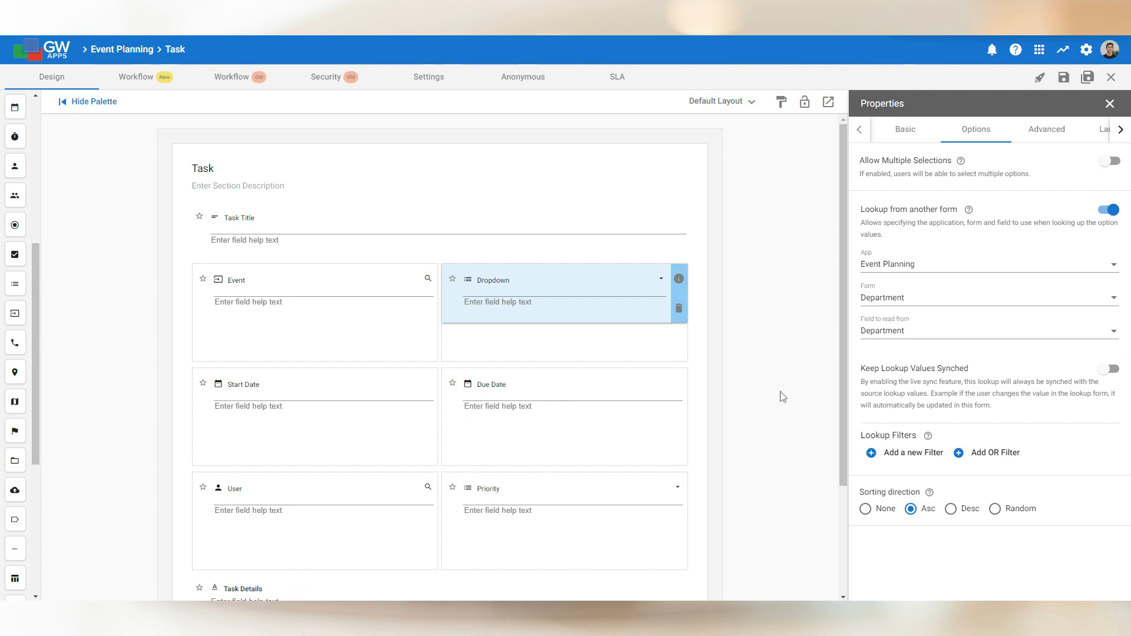
# - Rename the new dropdown field on the Task form to "Department" and save the form
pyautogui.doubleClick(502, 281)
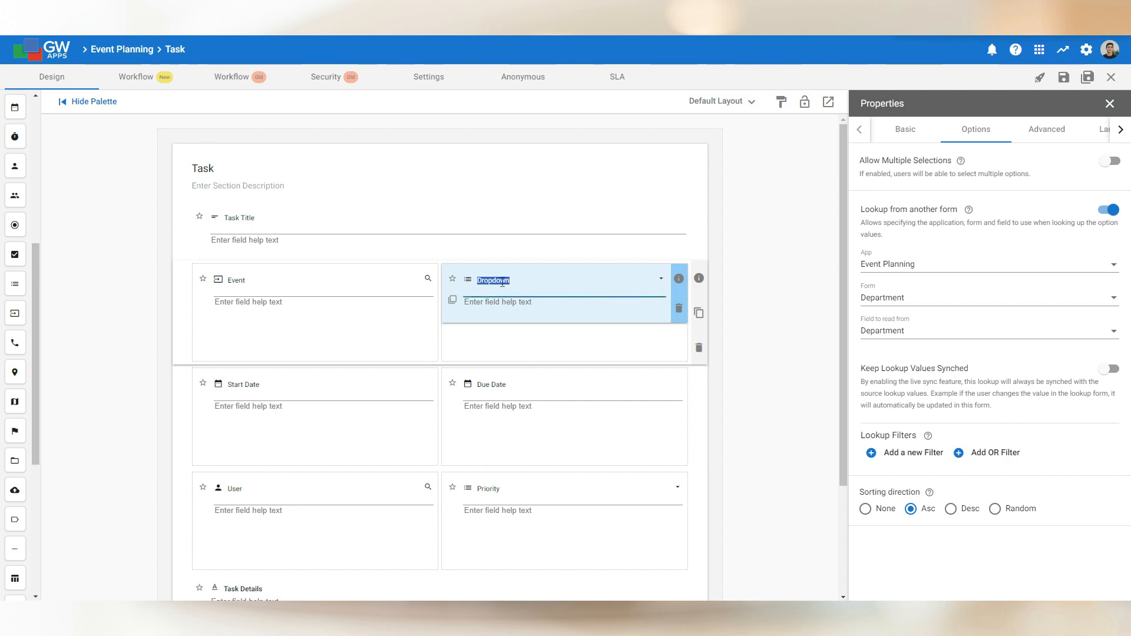
pyautogui.write('Department')
pyautogui.click(754, 309)
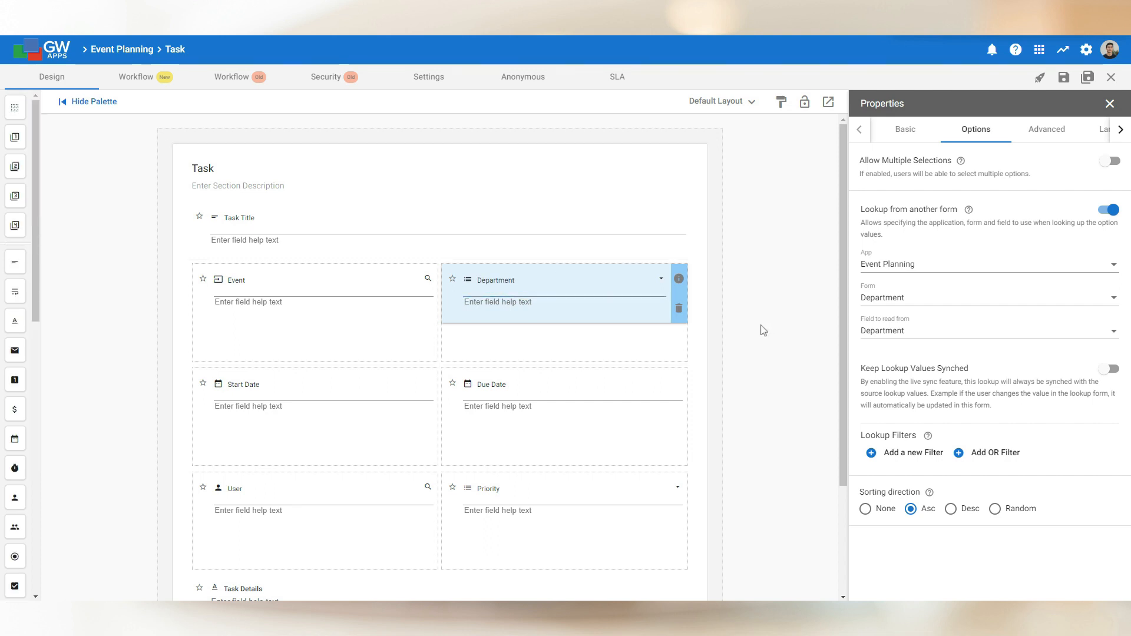
pyautogui.click(1063, 78)
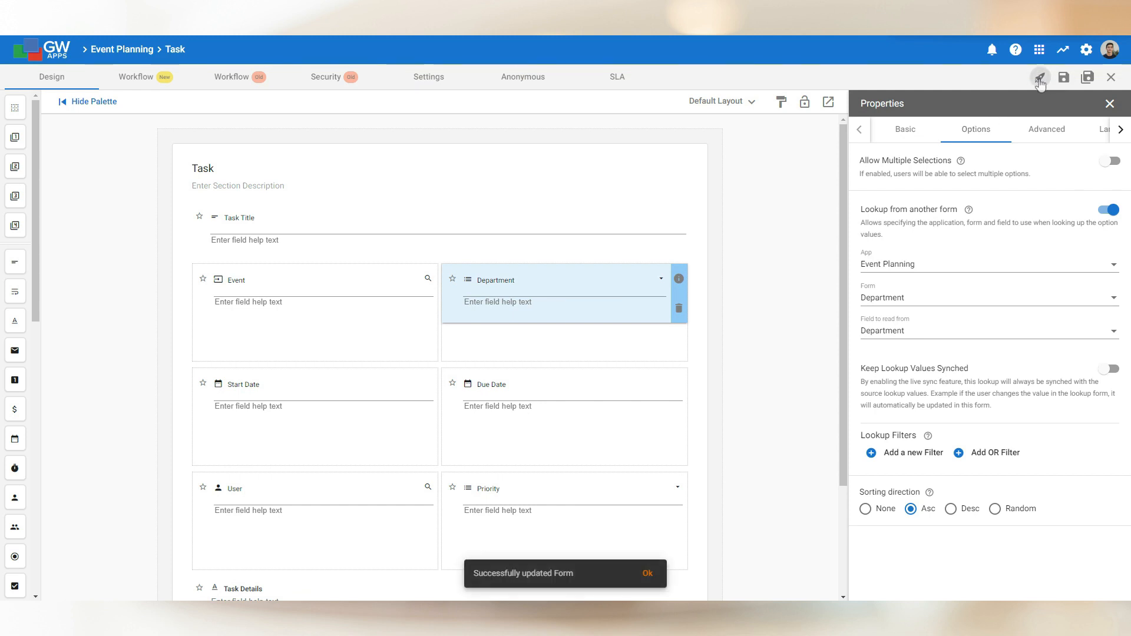
# - Test the lookups in the launched Task form by choosing Test Event 1 as the event and viewing the Department options
pyautogui.click(1040, 78)
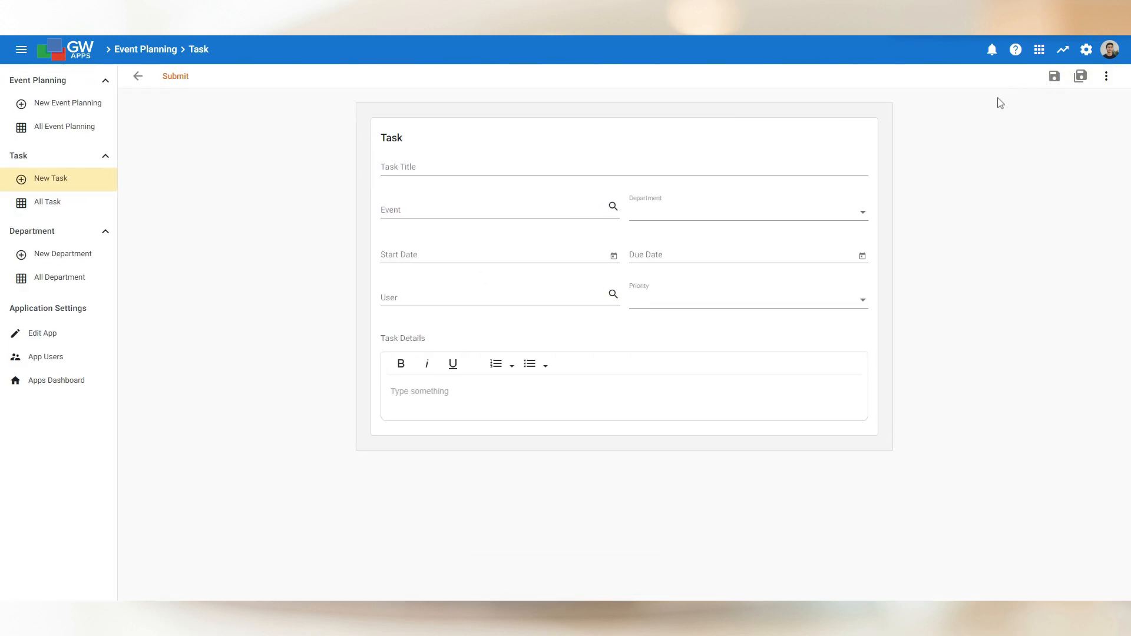
pyautogui.click(466, 209)
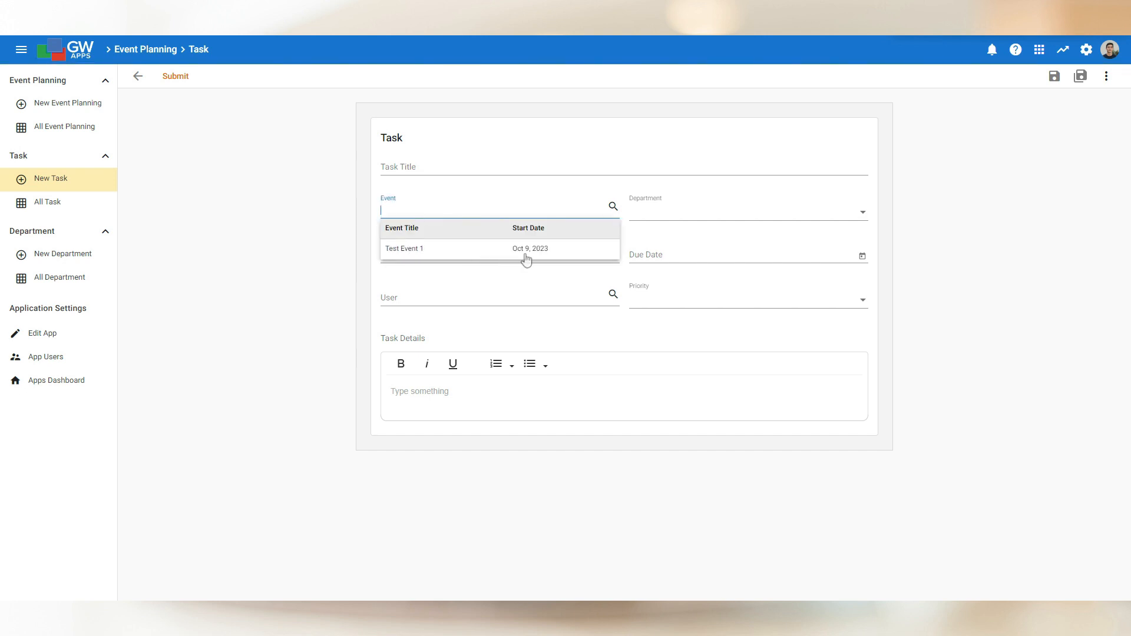
pyautogui.click(450, 256)
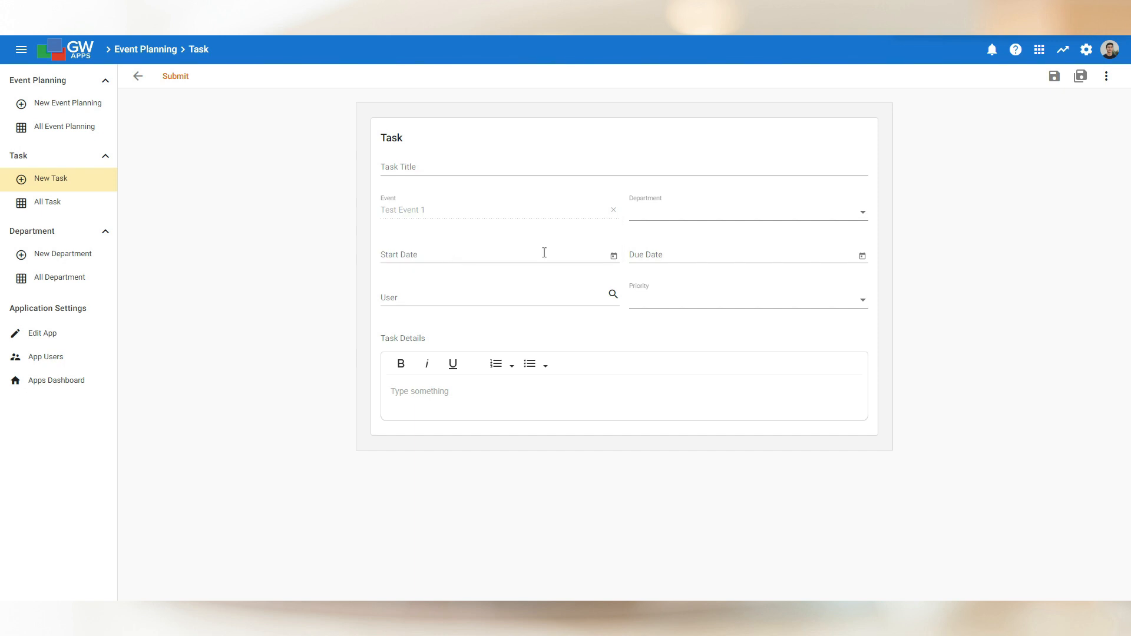
pyautogui.click(699, 215)
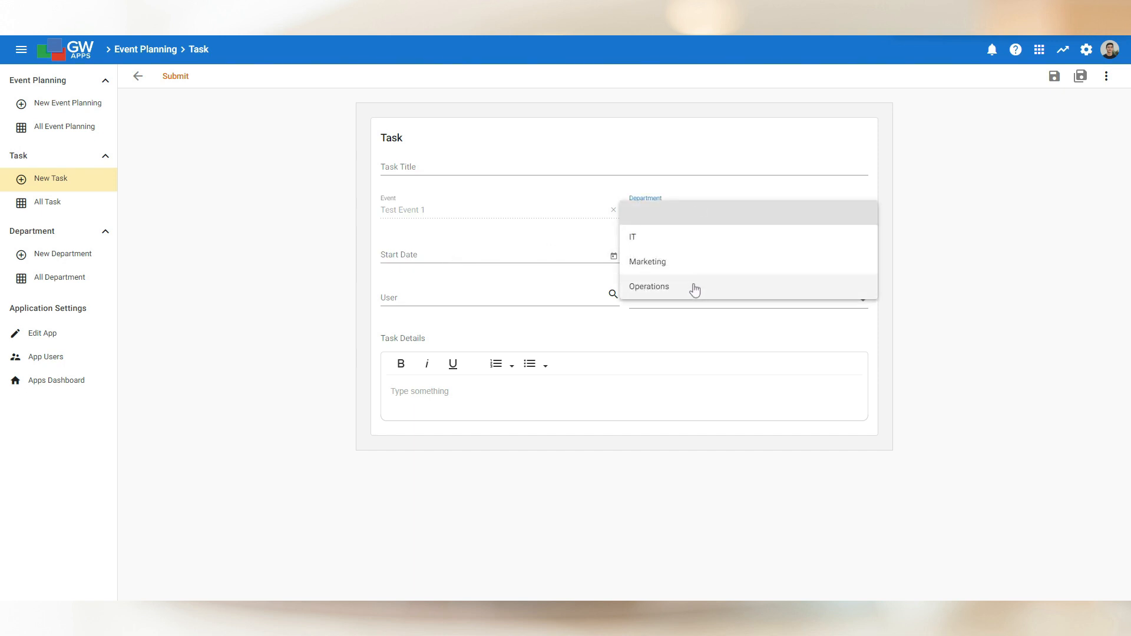
pyautogui.click(314, 284)
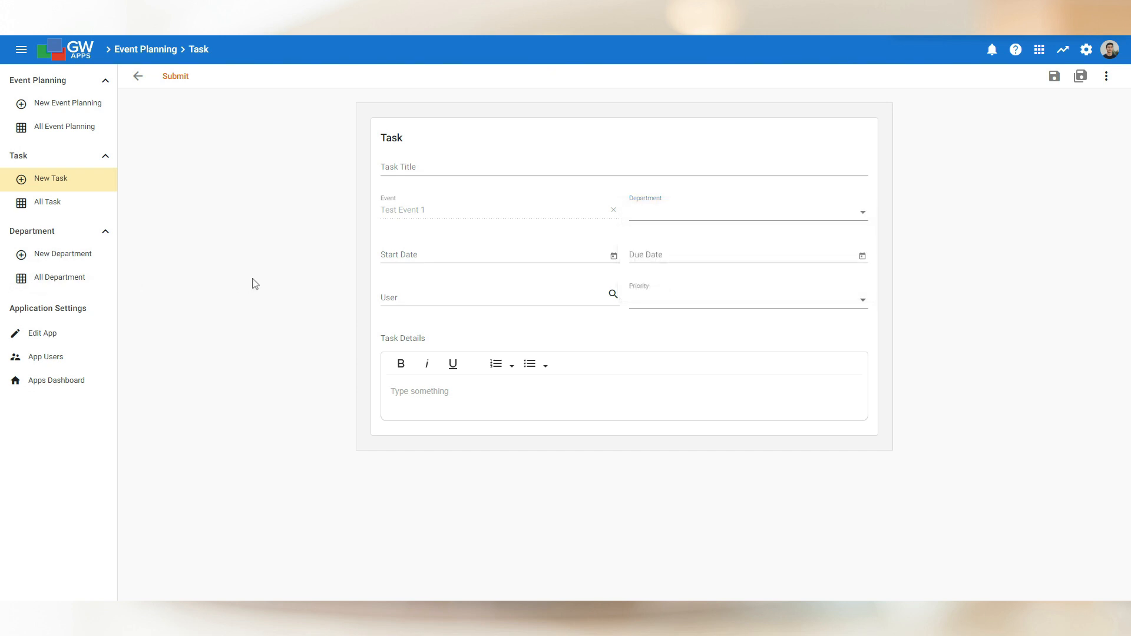